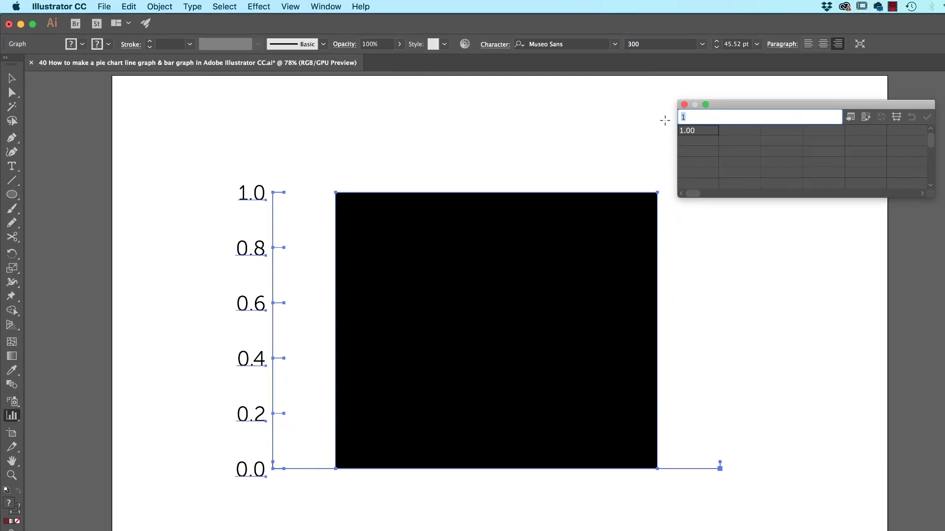
Import the Charts - Bar spreadsheet, undo the garbled result, and return to Excel.
{"action": "left_click", "coordinate": [851, 118]}
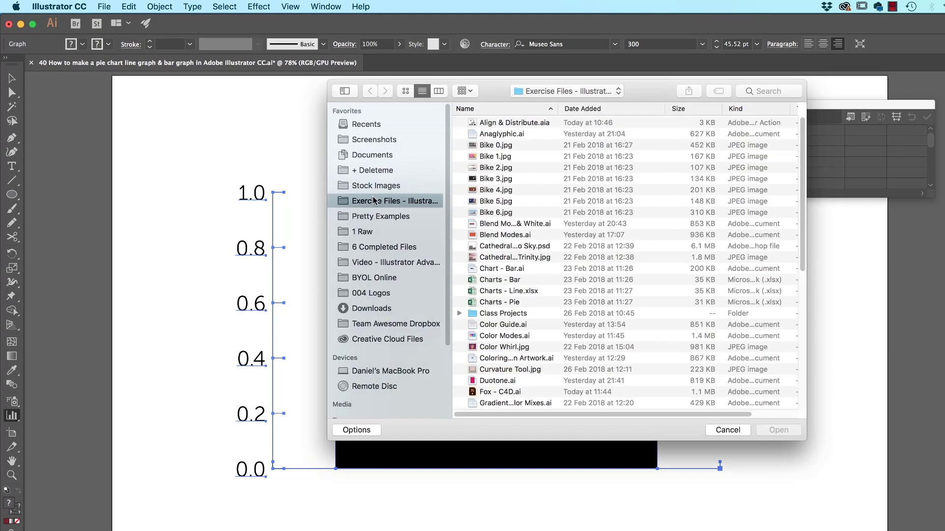
{"action": "left_click", "coordinate": [495, 282]}
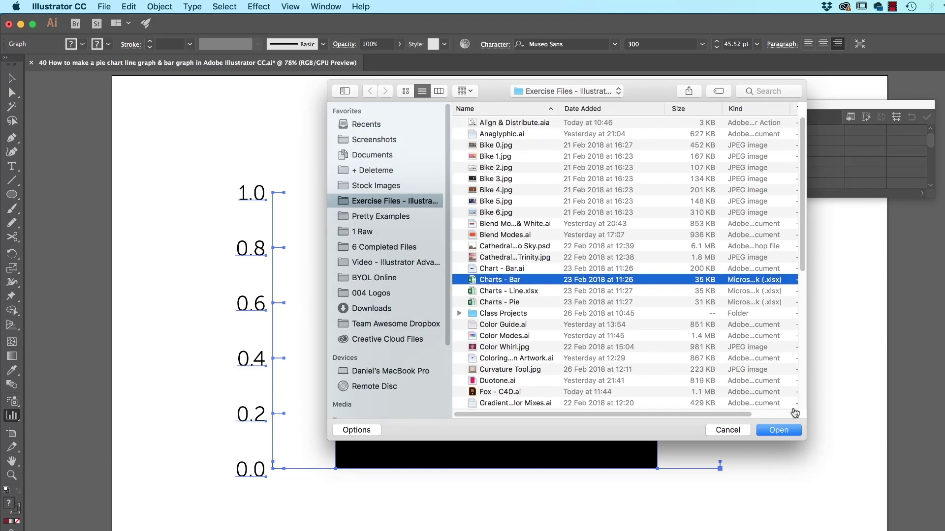
{"action": "left_click", "coordinate": [784, 431]}
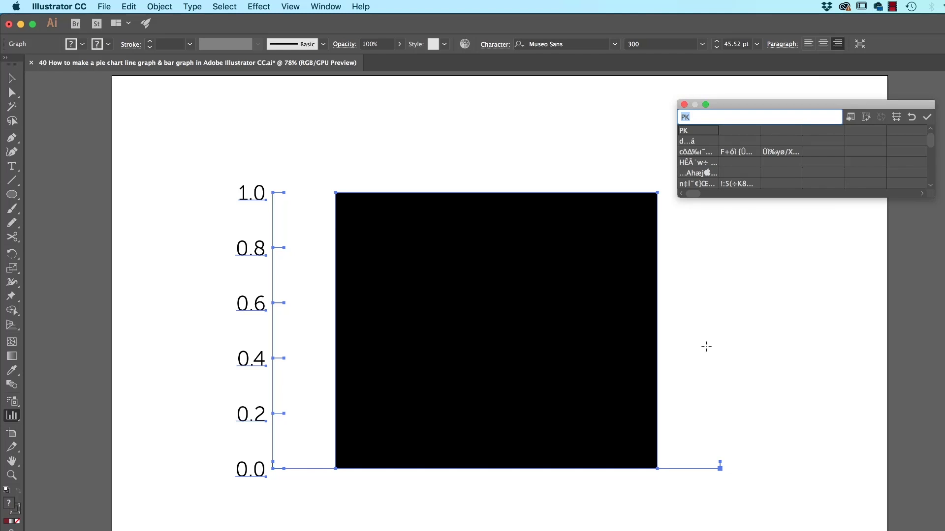
{"action": "key", "text": "super+z"}
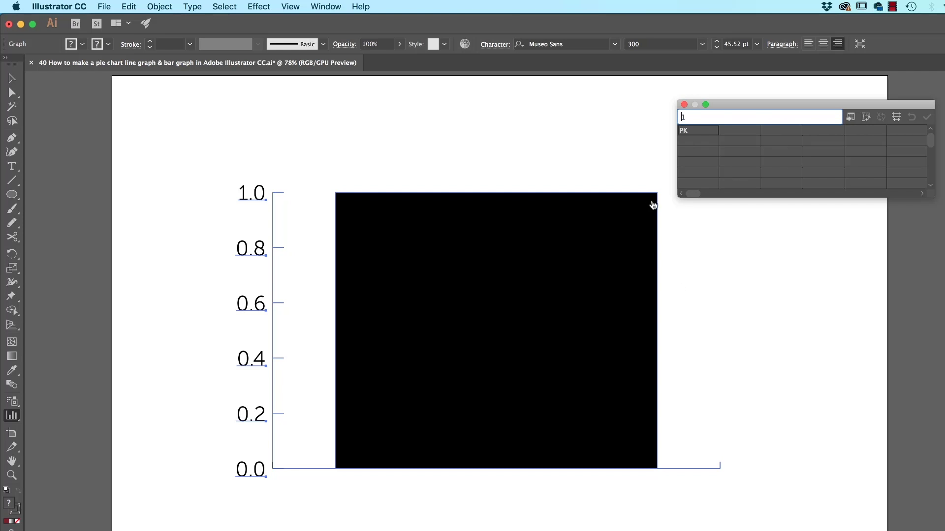
{"action": "key", "text": "super+Tab"}
{"action": "left_click", "coordinate": [194, 215]}
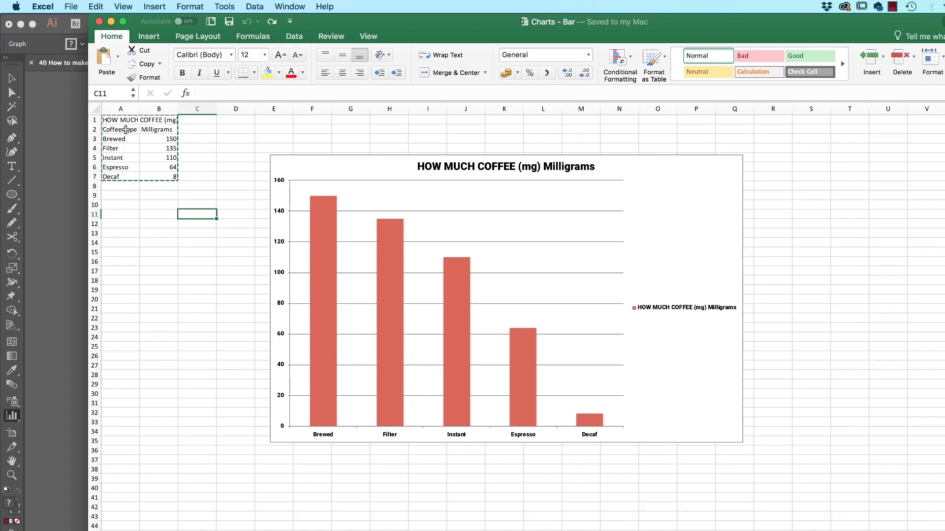
Select the Coffee Type and Milligrams table in cells A2:B7.
{"action": "left_click", "coordinate": [200, 131]}
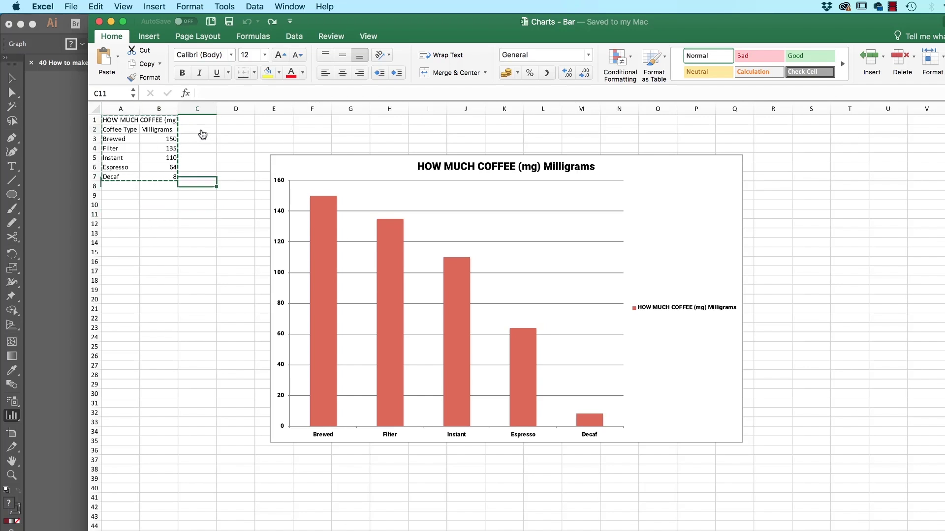
{"action": "left_click", "coordinate": [124, 134]}
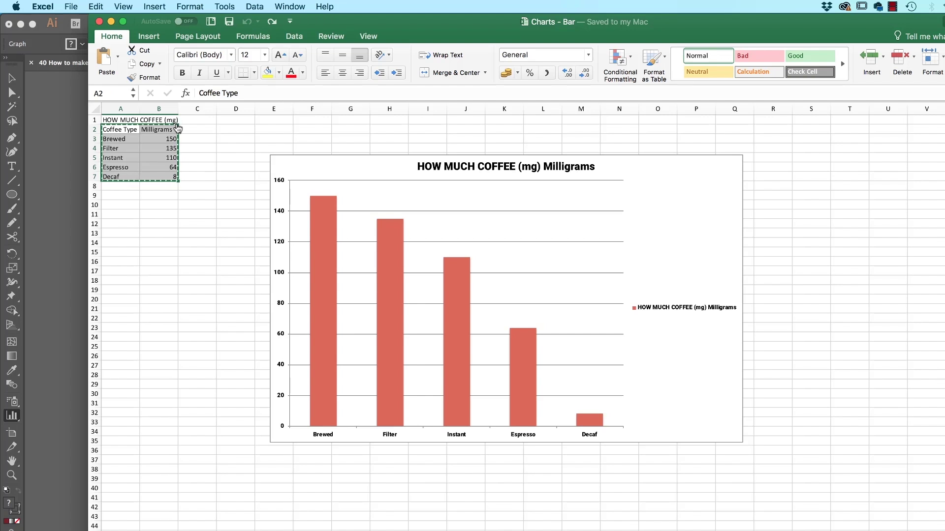
Paste the coffee data into the Graph Data grid and apply it to the bar graph.
{"action": "key", "text": "super+Tab"}
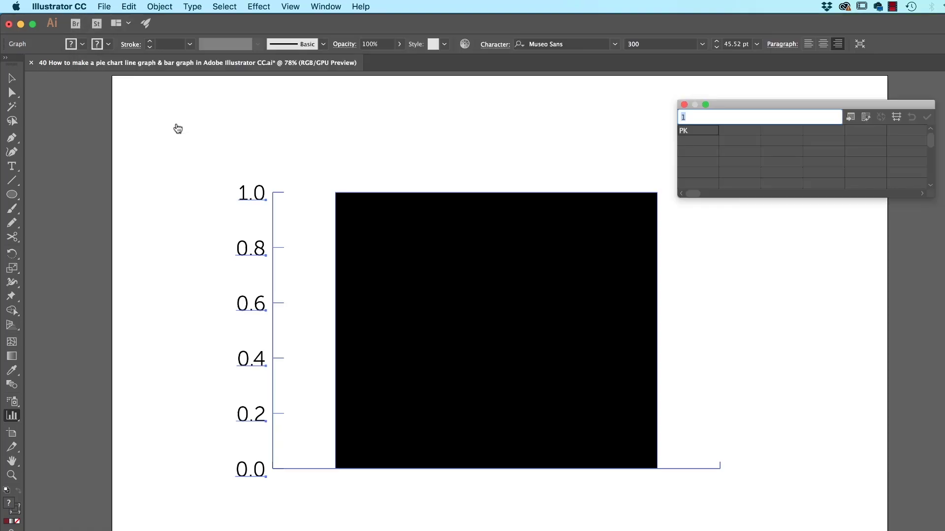
{"action": "left_click", "coordinate": [700, 132]}
{"action": "key", "text": "super+v"}
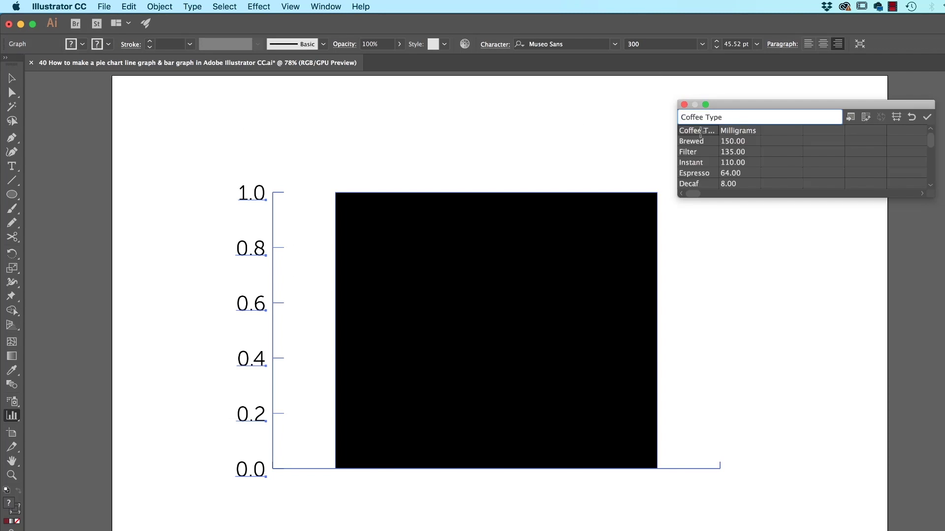
{"action": "left_click", "coordinate": [927, 117]}
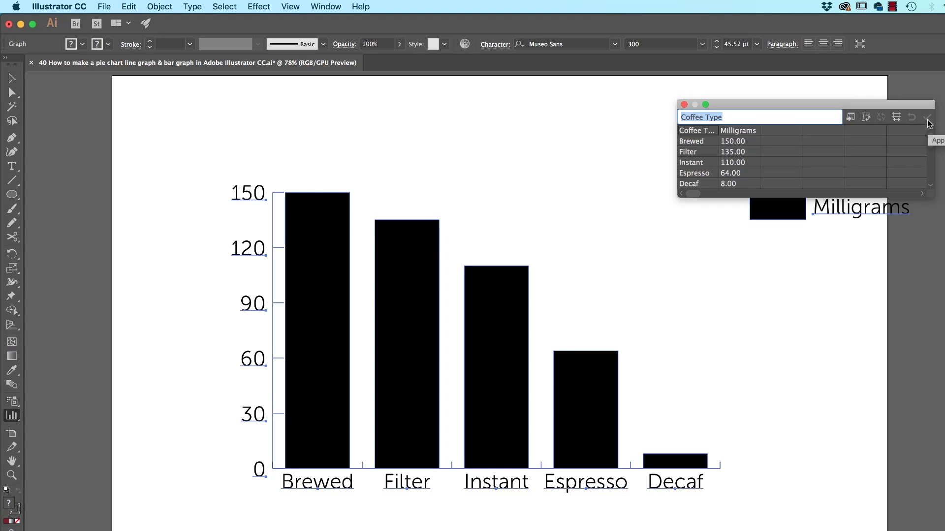
Reselect the whole graph and close the Graph Data window.
{"action": "left_click", "coordinate": [613, 234]}
{"action": "key", "text": "v"}
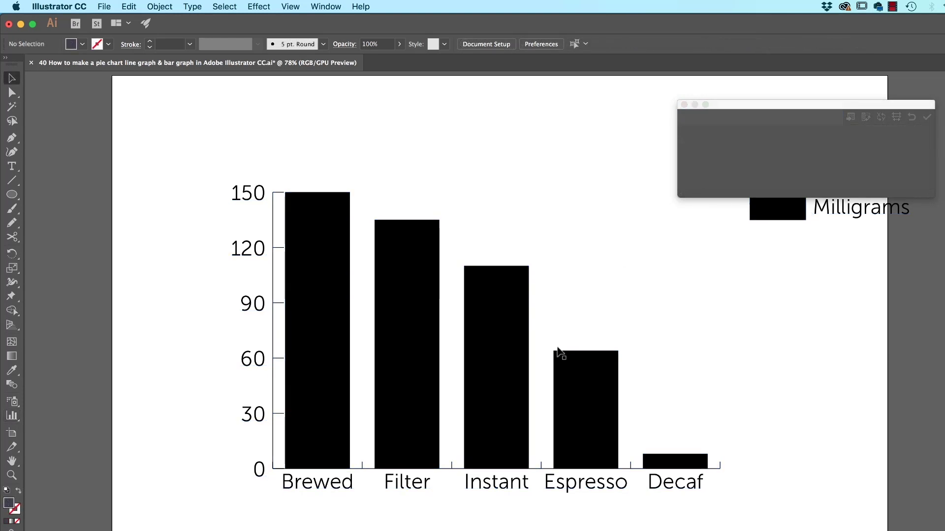
{"action": "left_click", "coordinate": [333, 327]}
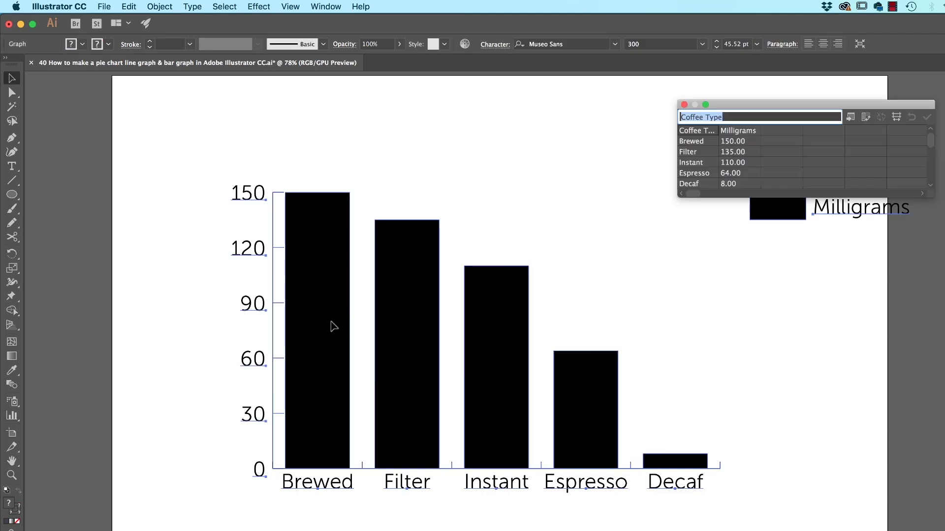
{"action": "left_click", "coordinate": [684, 105]}
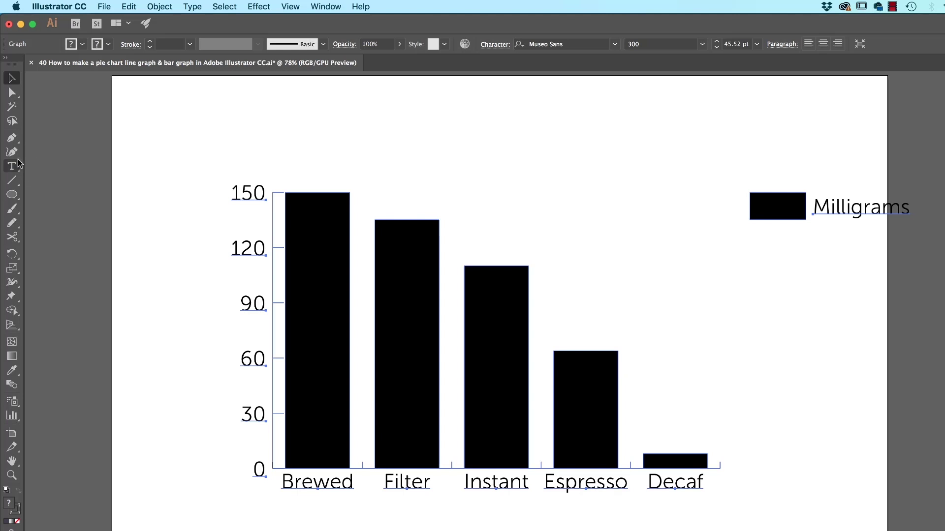
Try selecting the category labels, then select the entire graph with the Selection tool.
{"action": "left_click", "coordinate": [12, 94]}
{"action": "left_click", "coordinate": [13, 93]}
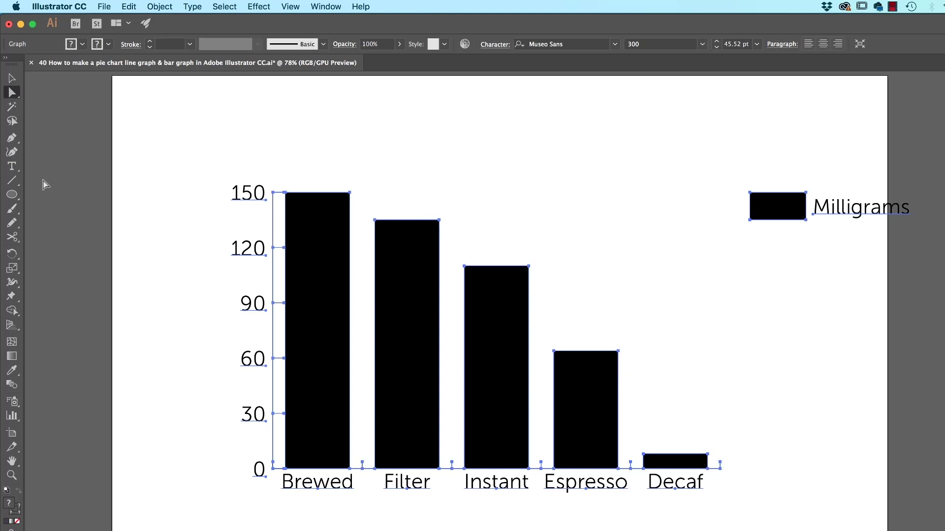
{"action": "left_click", "coordinate": [338, 527]}
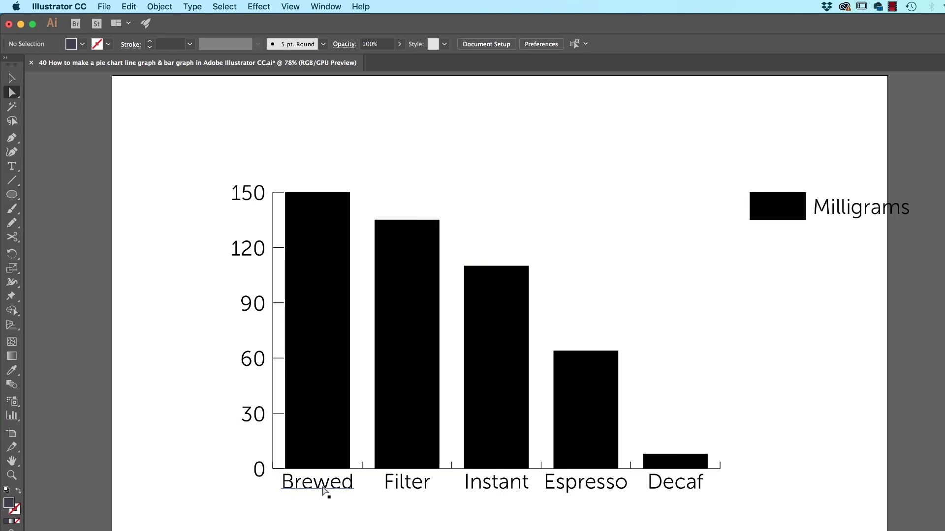
{"action": "left_click", "coordinate": [324, 490]}
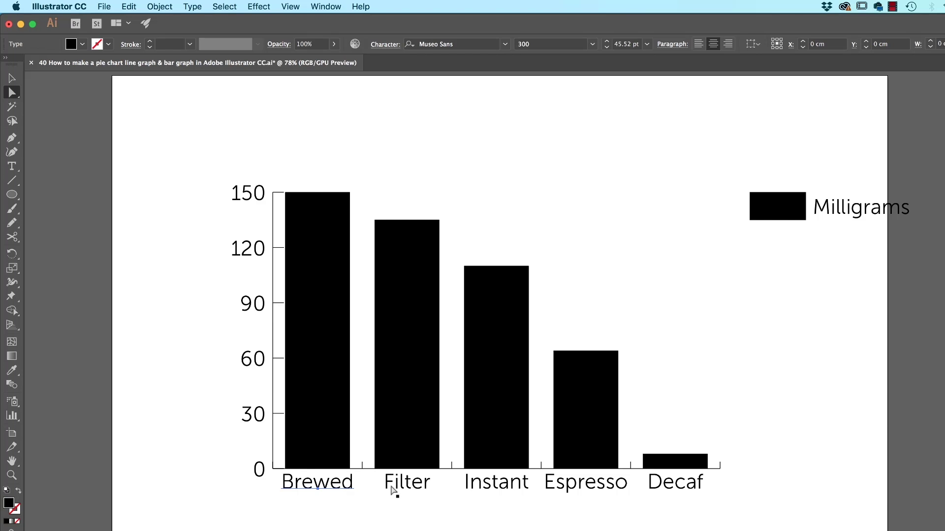
{"action": "left_click_drag", "start_coordinate": [230, 519], "coordinate": [640, 494]}
{"action": "left_click", "coordinate": [12, 77]}
{"action": "left_click", "coordinate": [326, 266]}
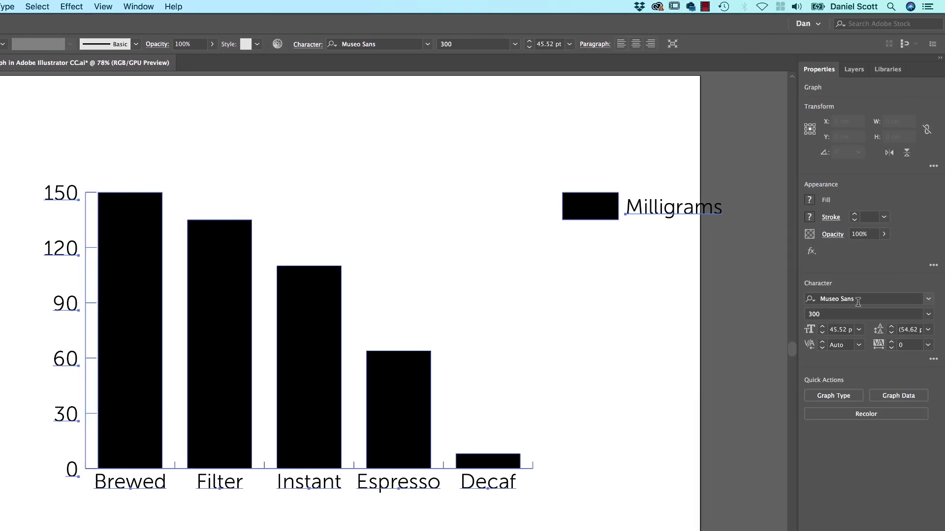
Set the graph's text font to Museo Sans Cond 300.
{"action": "left_click", "coordinate": [864, 299]}
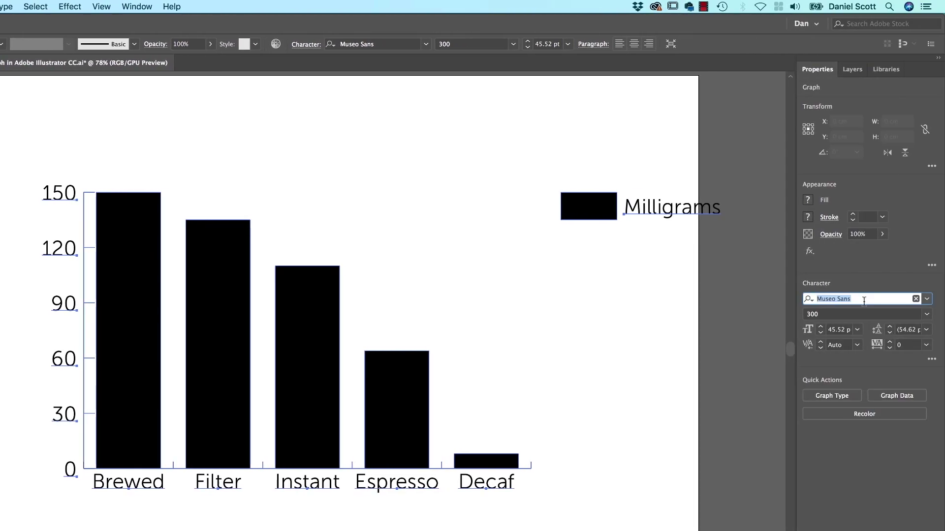
{"action": "type", "text": "muse"}
{"action": "key", "text": "BackSpace"}
{"action": "key", "text": "Down"}
{"action": "key", "text": "Down"}
{"action": "key", "text": "Down"}
{"action": "key", "text": "Down"}
{"action": "key", "text": "Down"}
{"action": "key", "text": "Down"}
{"action": "key", "text": "Down"}
{"action": "key", "text": "Return"}
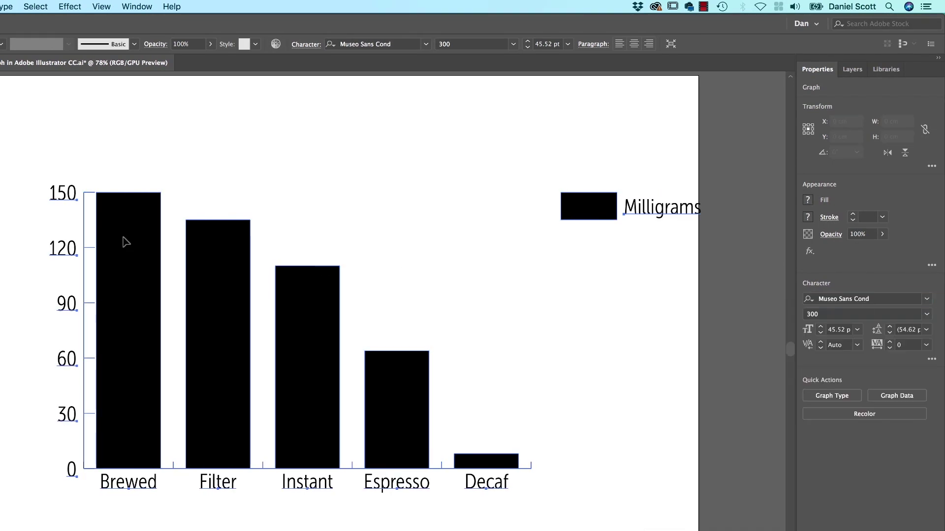
{"action": "left_click", "coordinate": [10, 247]}
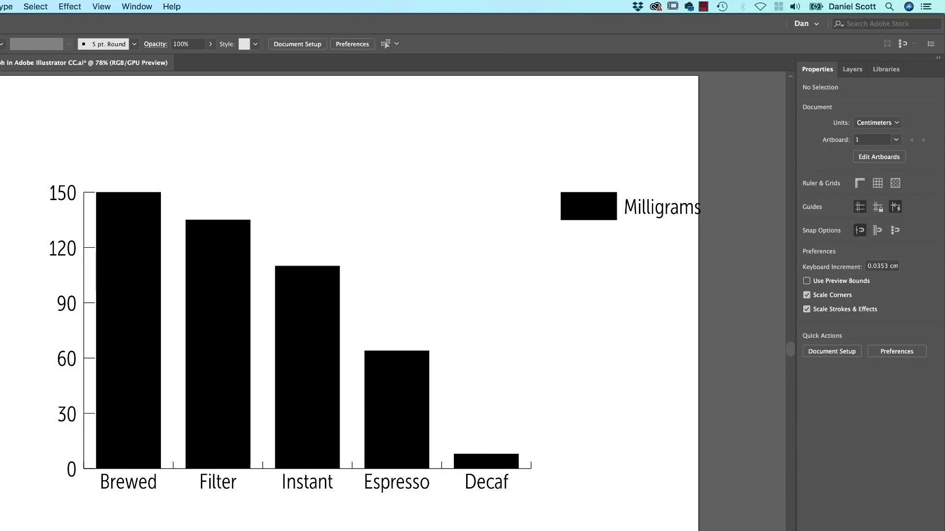
Fill the Brewed bar dark red and the Filter bar grey-green.
{"action": "left_click", "coordinate": [93, 227]}
{"action": "left_click", "coordinate": [808, 200]}
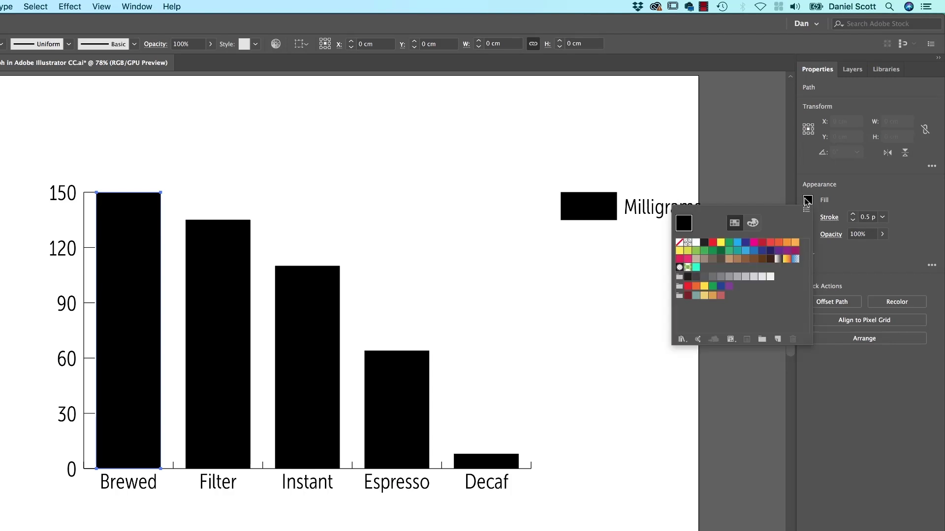
{"action": "left_click", "coordinate": [688, 295]}
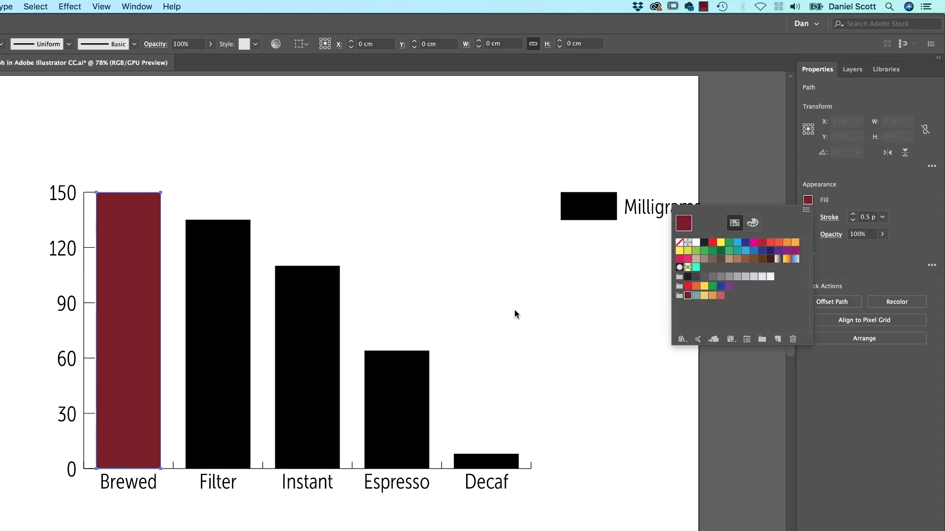
{"action": "left_click", "coordinate": [226, 251]}
{"action": "left_click", "coordinate": [216, 253], "text": "shift"}
{"action": "left_click", "coordinate": [216, 253]}
{"action": "left_click", "coordinate": [807, 199]}
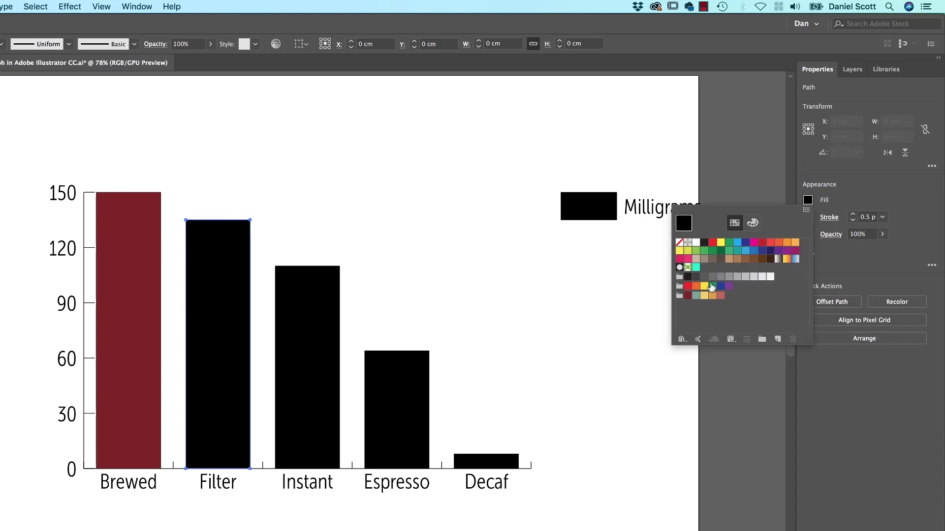
{"action": "left_click", "coordinate": [696, 296]}
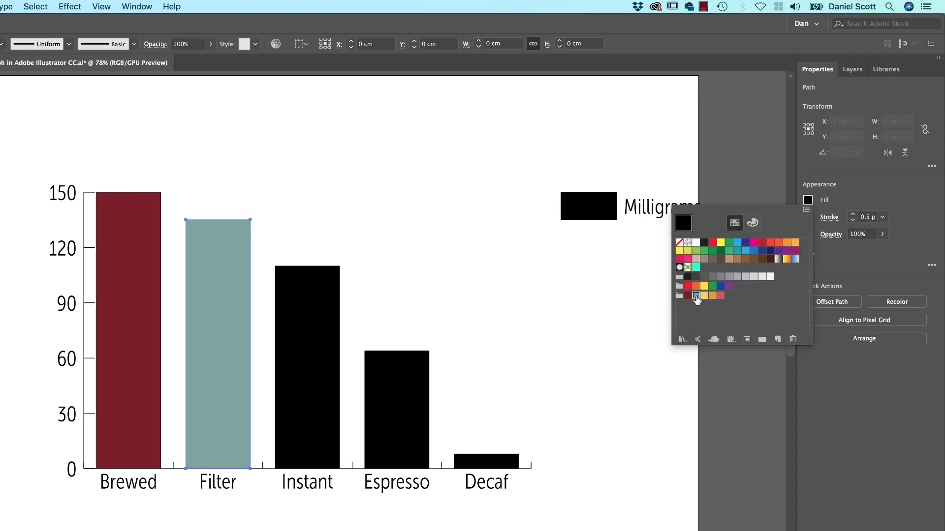
Fill the Instant bar tan, Espresso orange and Decaf muted red, then deselect.
{"action": "left_click", "coordinate": [315, 323]}
{"action": "left_click", "coordinate": [807, 200]}
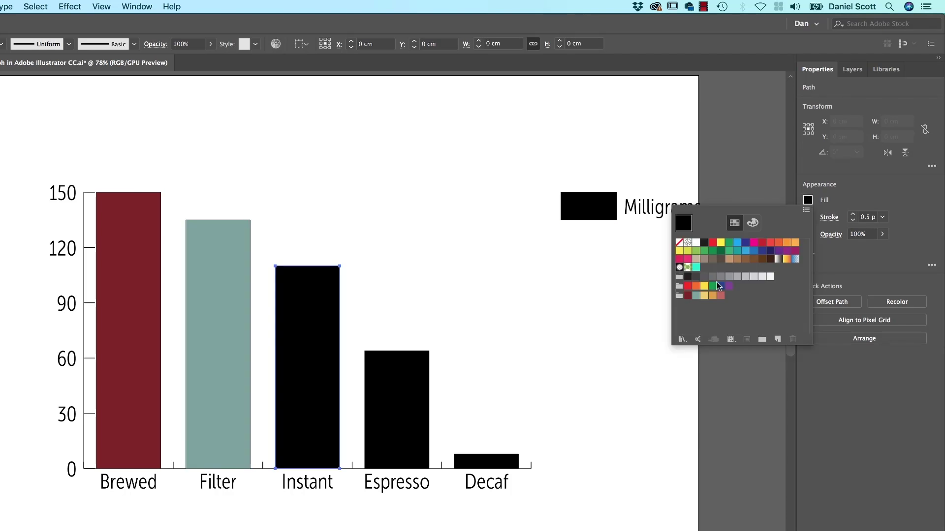
{"action": "left_click", "coordinate": [705, 295]}
{"action": "left_click", "coordinate": [404, 374]}
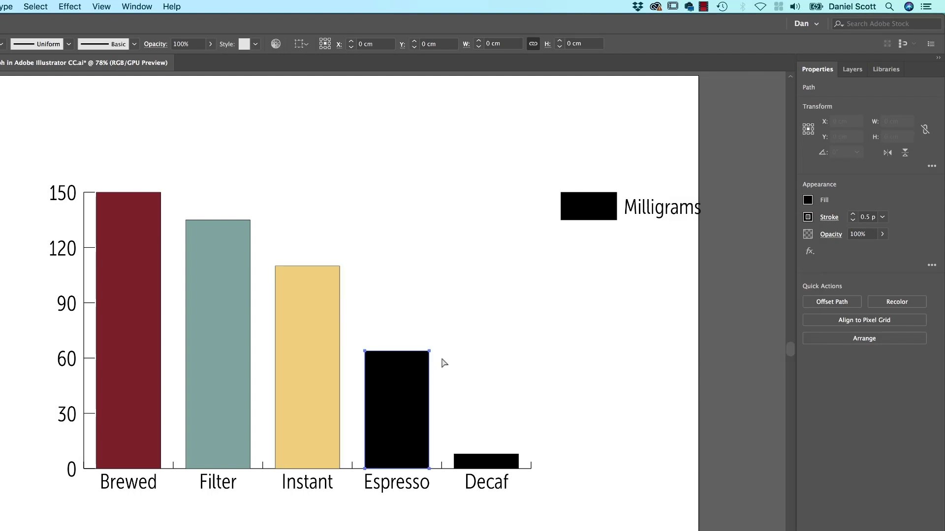
{"action": "left_click", "coordinate": [808, 200]}
{"action": "left_click", "coordinate": [712, 295]}
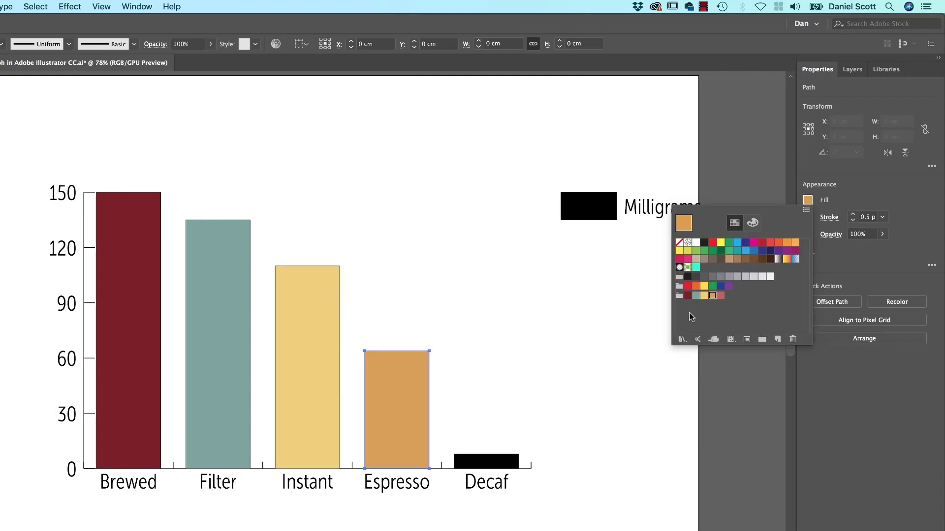
{"action": "left_click", "coordinate": [492, 463]}
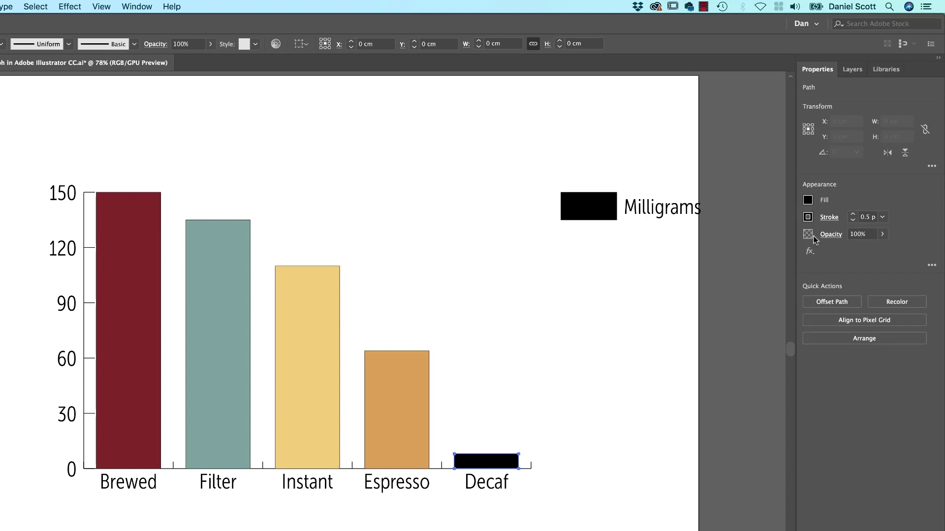
{"action": "left_click", "coordinate": [808, 200]}
{"action": "left_click", "coordinate": [721, 295]}
{"action": "key", "text": "Escape"}
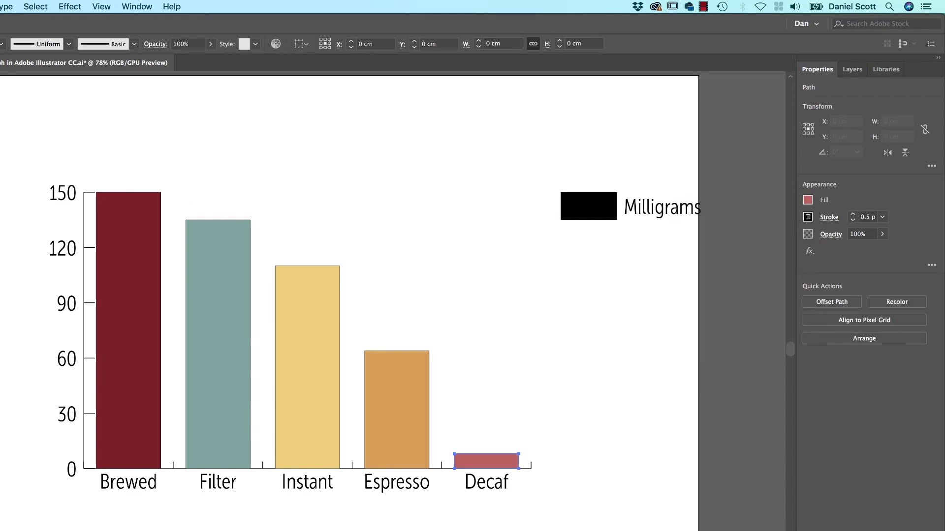
{"action": "key", "text": "super+shift+a"}
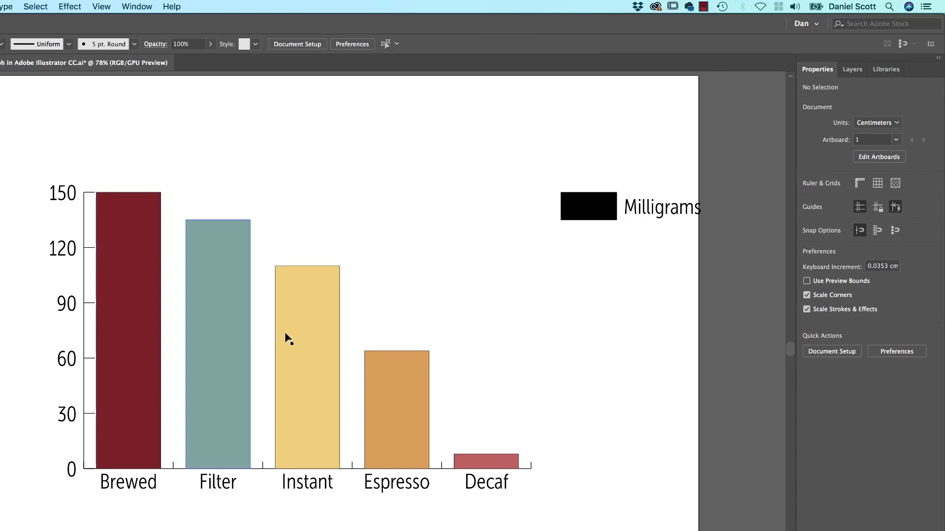
Change Brewed's value from 150 to 110 in Graph Data and apply it.
{"action": "left_click", "coordinate": [226, 324]}
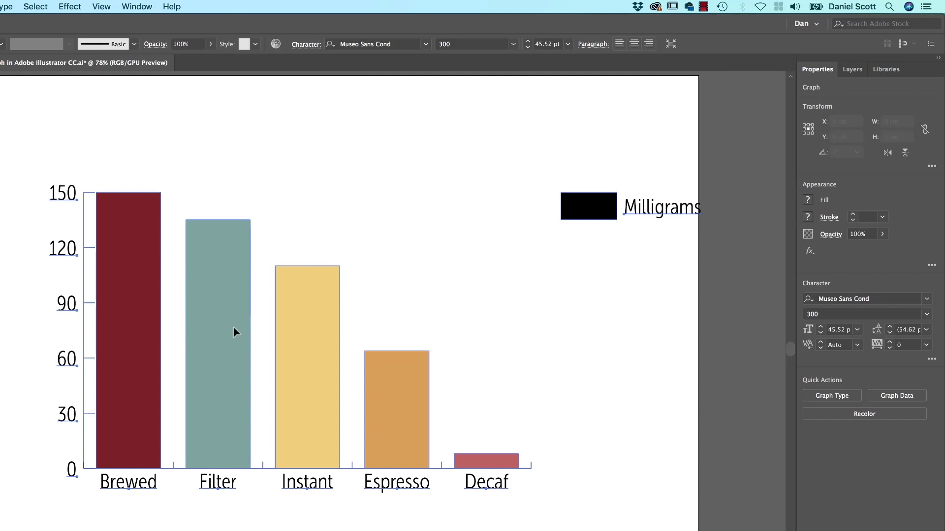
{"action": "left_click", "coordinate": [905, 396]}
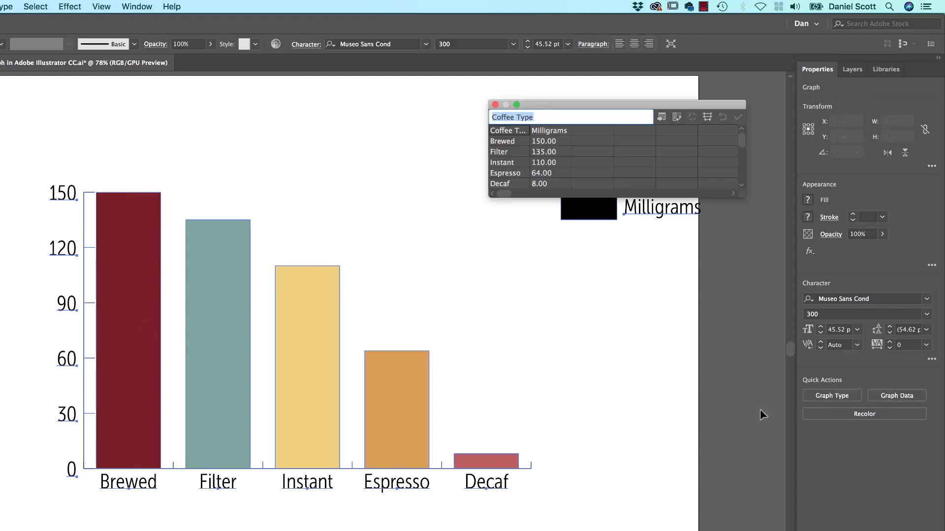
{"action": "left_click", "coordinate": [543, 142]}
{"action": "type", "text": "1"}
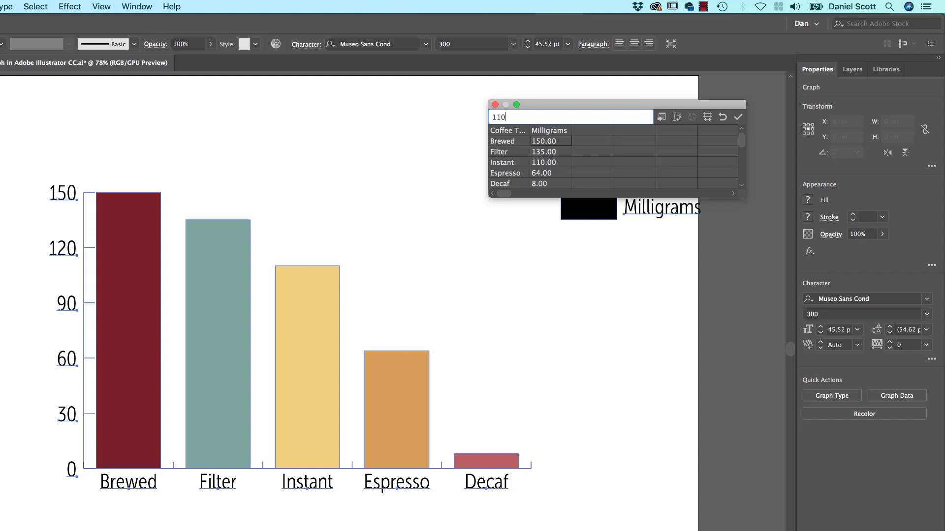
{"action": "type", "text": "10"}
{"action": "key", "text": "Return"}
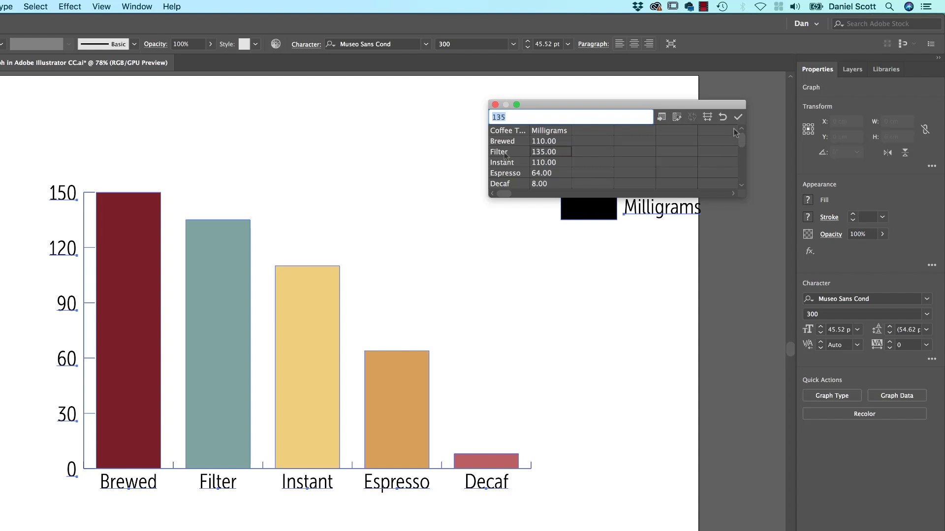
{"action": "left_click", "coordinate": [738, 118]}
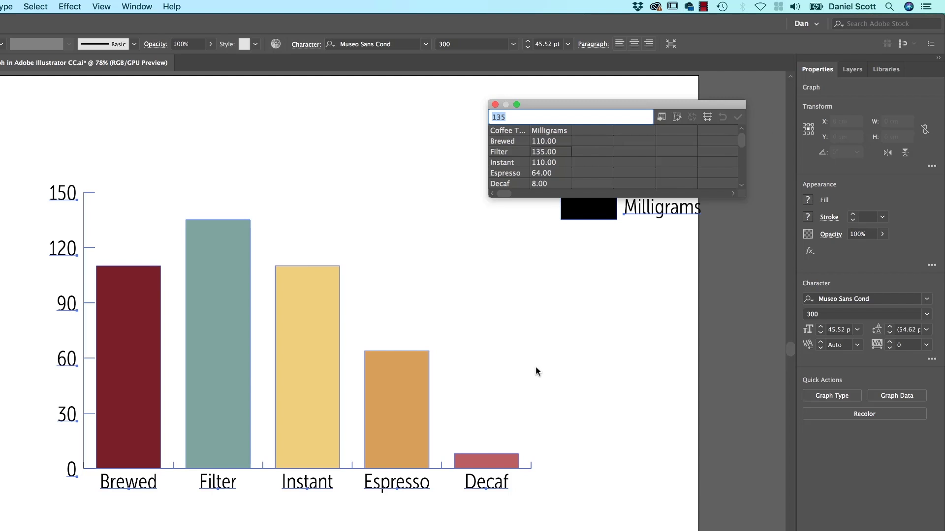
{"action": "left_click", "coordinate": [495, 105]}
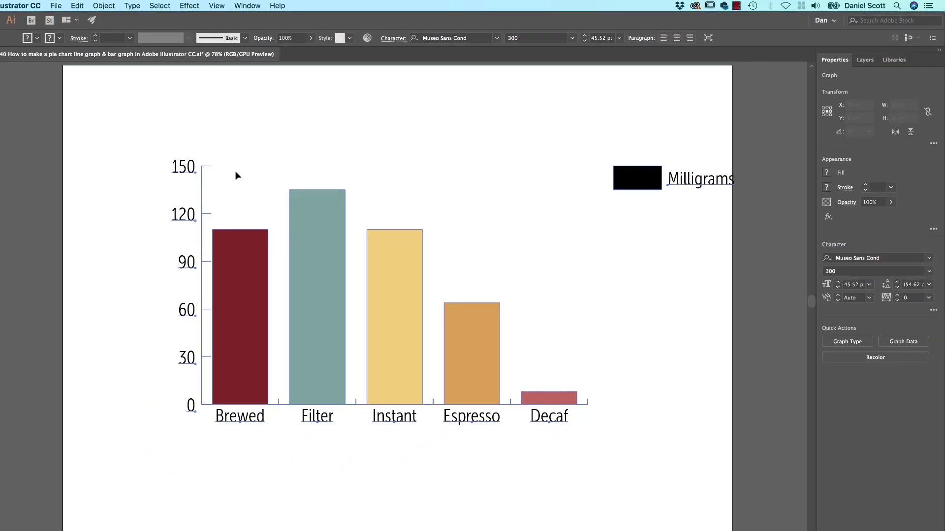
{"action": "left_click", "coordinate": [104, 5]}
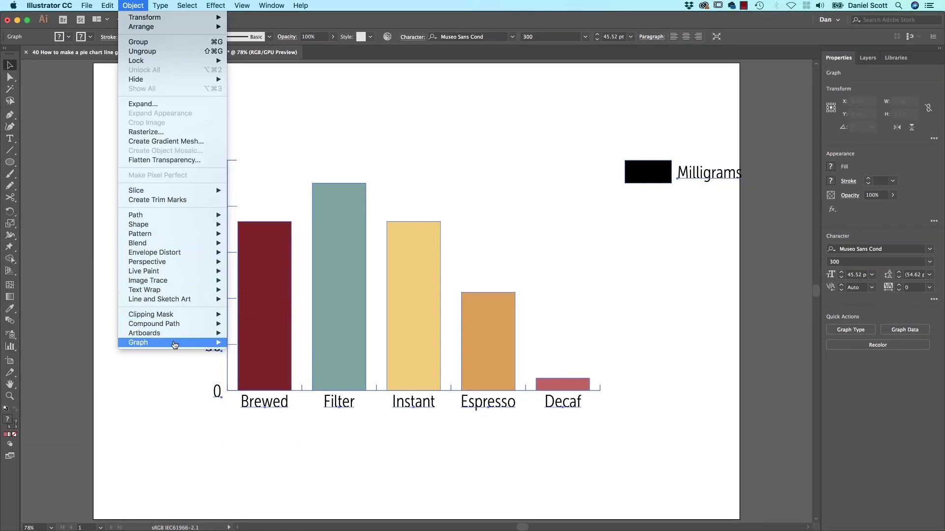
{"action": "left_click", "coordinate": [242, 353]}
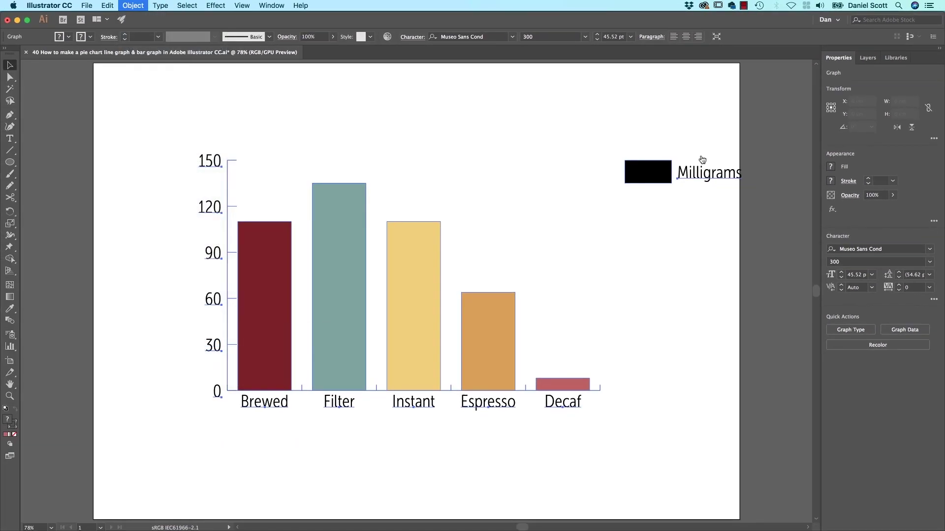
Change the selected graph's type from bar to pie.
{"action": "left_click", "coordinate": [570, 87]}
{"action": "left_click", "coordinate": [480, 131]}
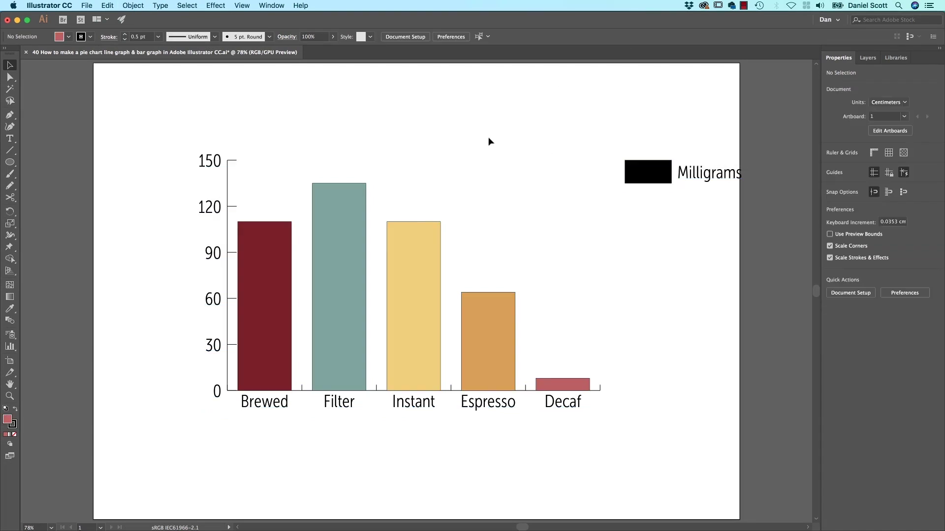
{"action": "left_click", "coordinate": [365, 261]}
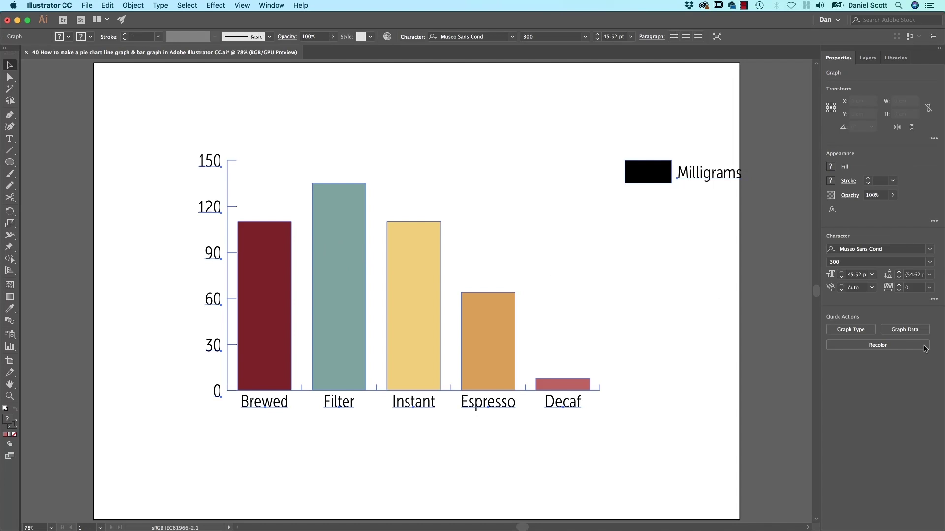
{"action": "left_click", "coordinate": [857, 332]}
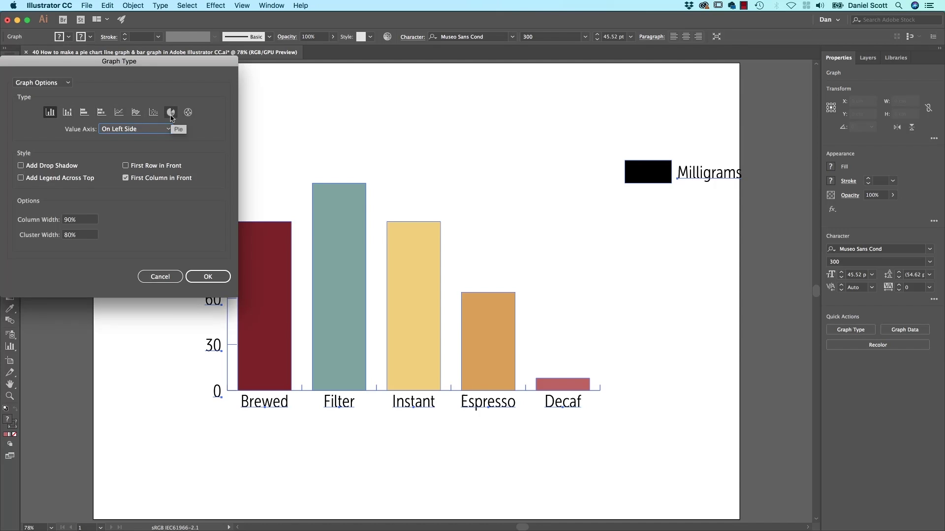
{"action": "left_click", "coordinate": [118, 113]}
{"action": "left_click", "coordinate": [171, 112]}
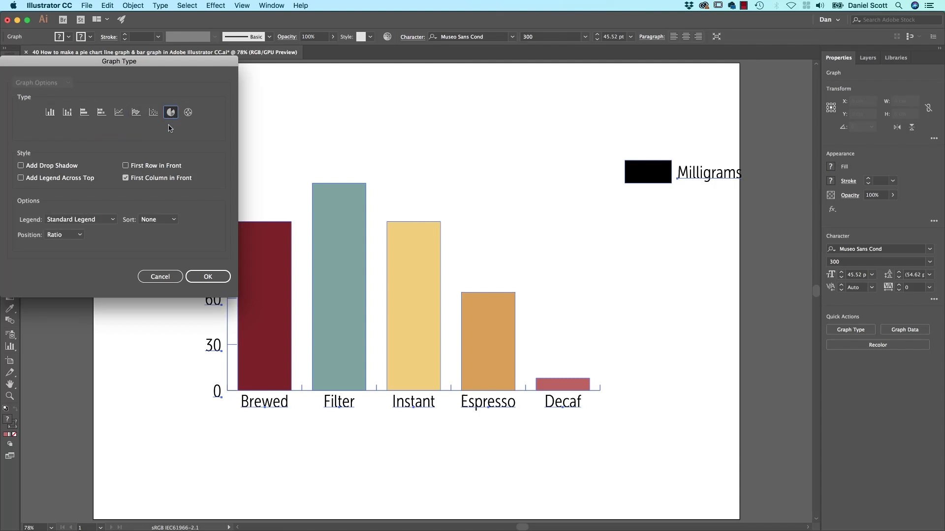
{"action": "left_click", "coordinate": [209, 277]}
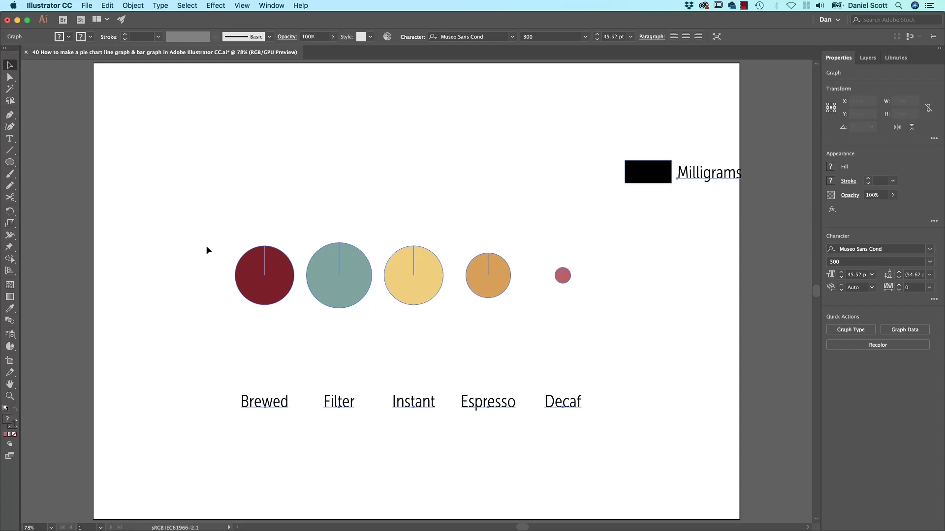
Transpose the graph data's rows and columns, giving one five-slice Milligrams pie.
{"action": "left_click", "coordinate": [906, 329]}
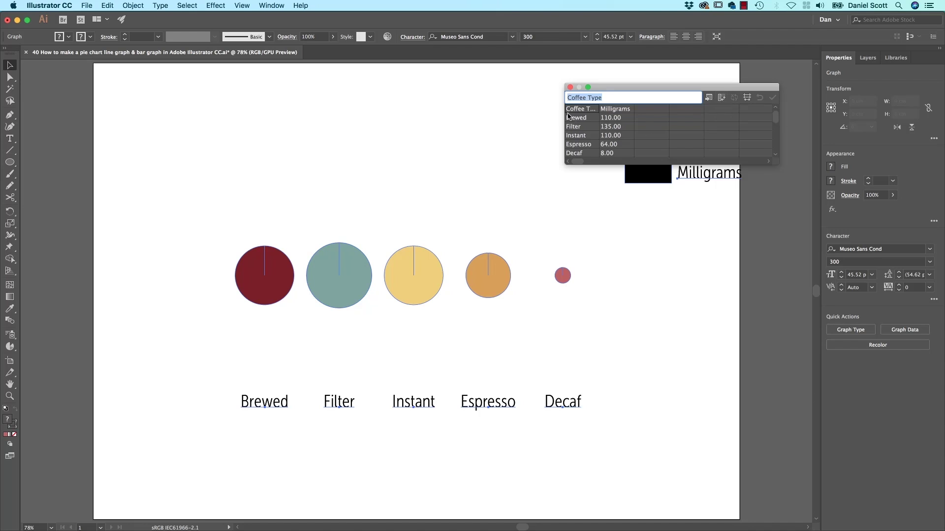
{"action": "left_click", "coordinate": [721, 97]}
{"action": "left_click", "coordinate": [773, 99]}
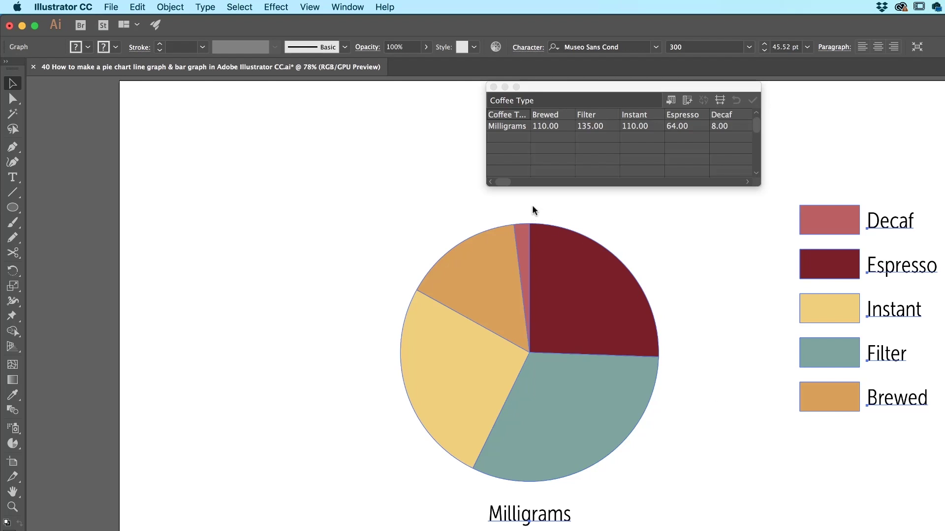
Select only the Espresso slice and drag it out of the pie.
{"action": "left_click", "coordinate": [13, 98]}
{"action": "key", "text": "super+a"}
{"action": "left_click", "coordinate": [677, 457]}
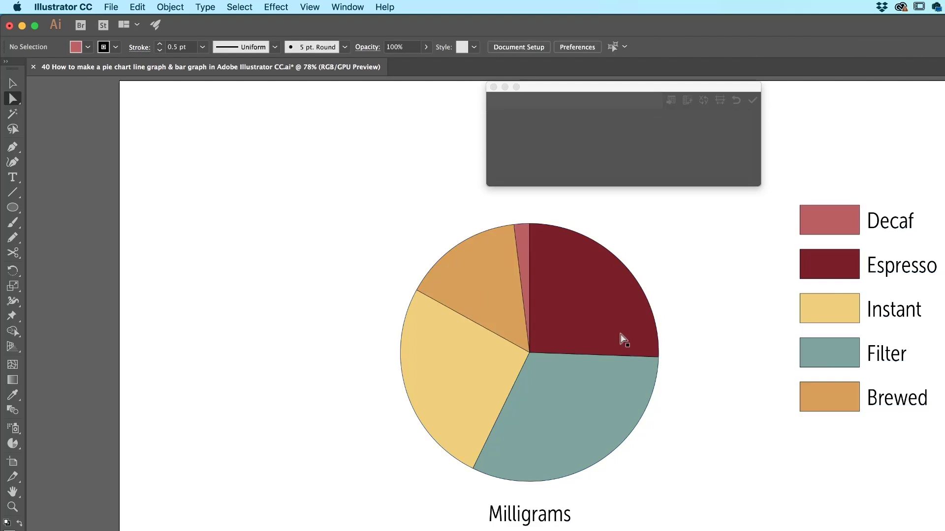
{"action": "left_click", "coordinate": [619, 332]}
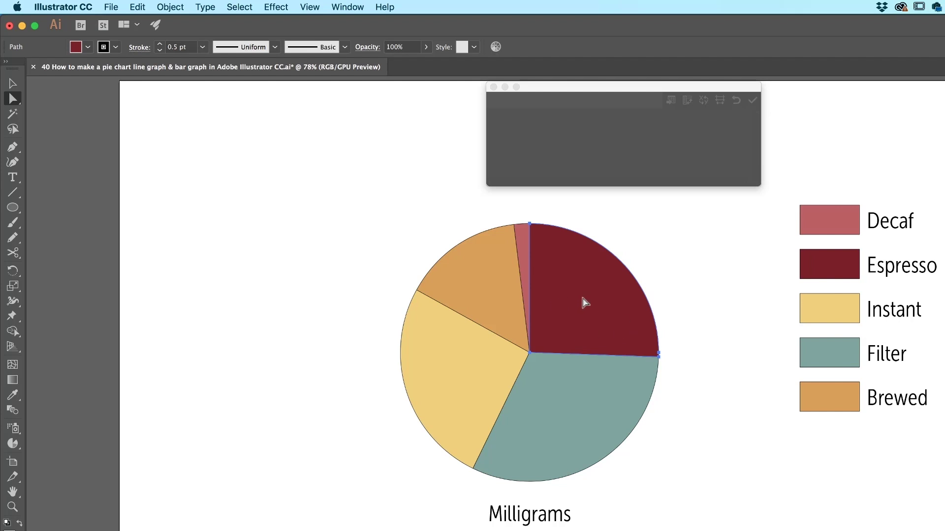
{"action": "left_click_drag", "start_coordinate": [583, 308], "coordinate": [605, 294]}
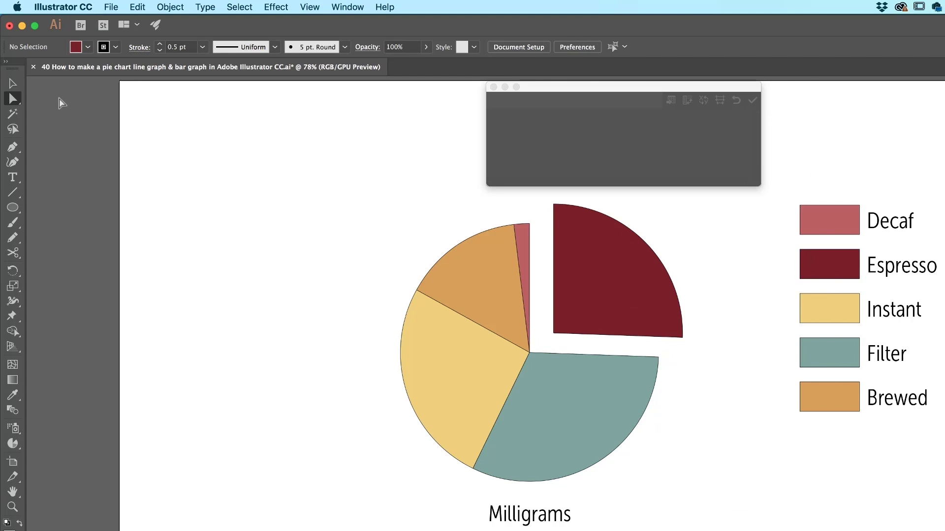
Set Brewed back to 150 in Graph Data, apply, and close the window.
{"action": "left_click", "coordinate": [11, 86]}
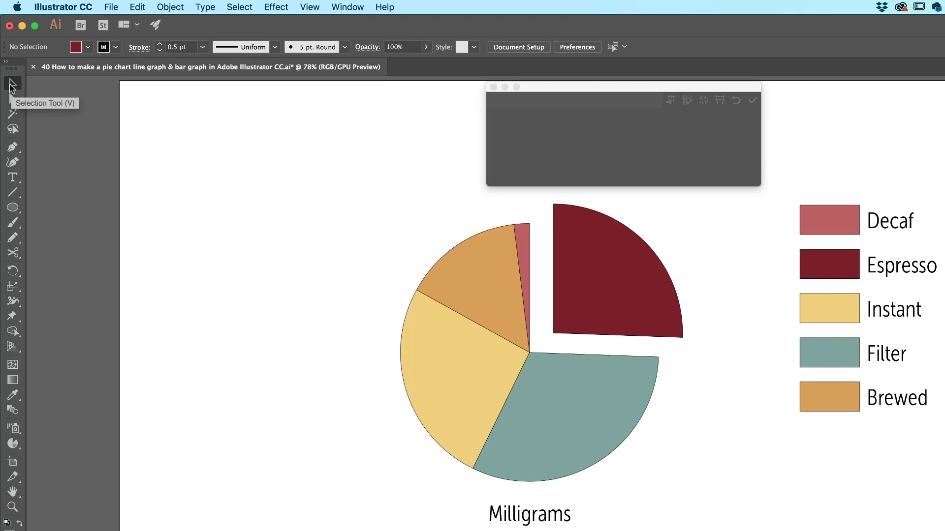
{"action": "left_click", "coordinate": [551, 287]}
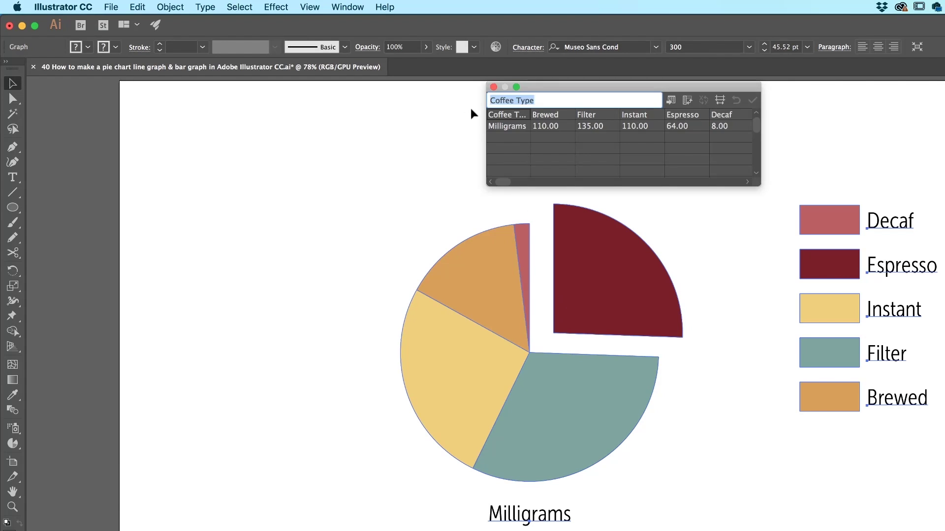
{"action": "left_click", "coordinate": [551, 125]}
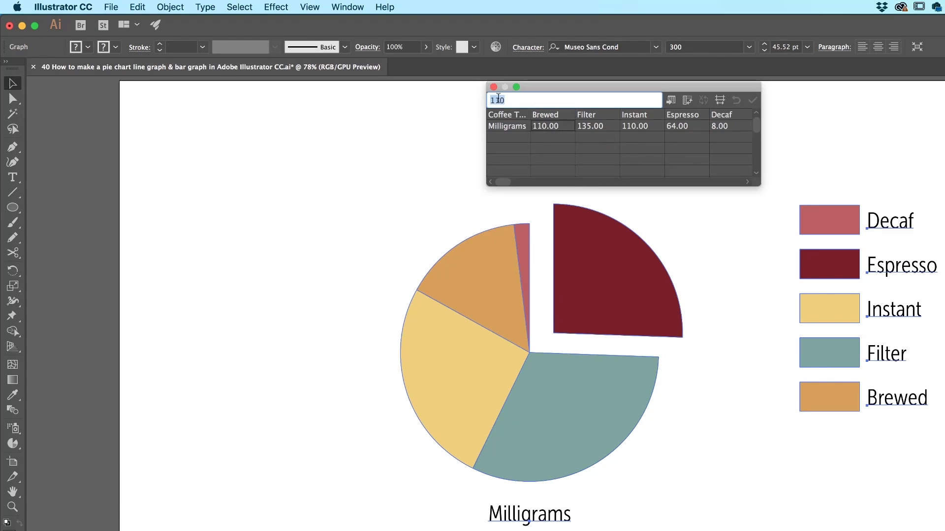
{"action": "type", "text": "150"}
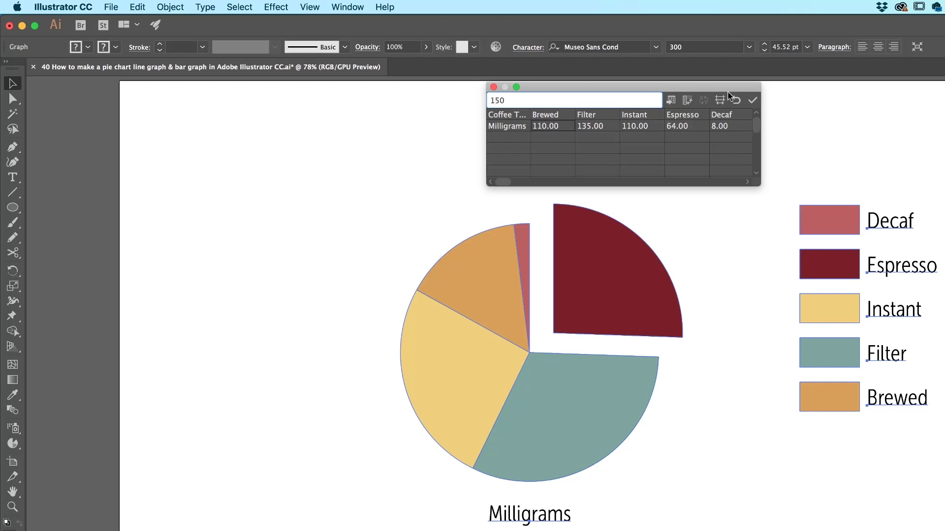
{"action": "left_click", "coordinate": [752, 99]}
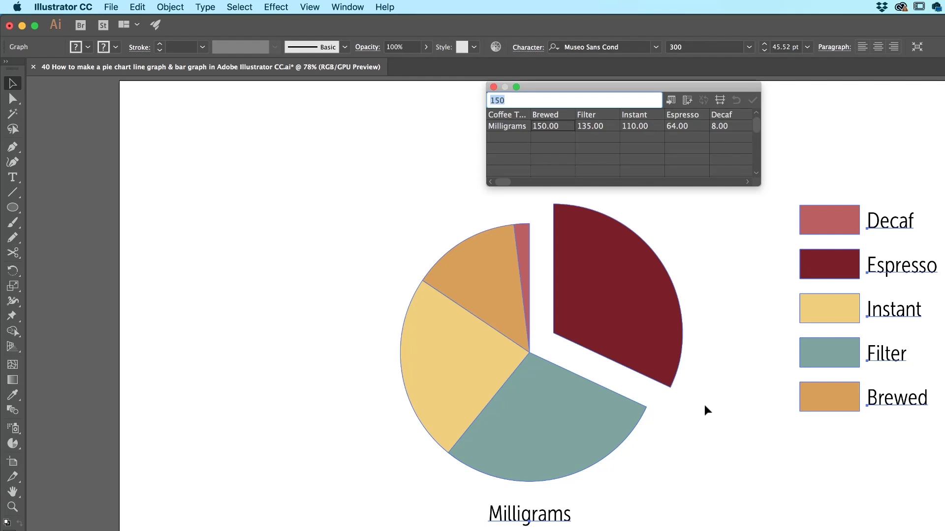
{"action": "left_click", "coordinate": [493, 87]}
Rejoin the Espresso slice and draw a white-filled circle from the pie's centre.
{"action": "left_click", "coordinate": [334, 197]}
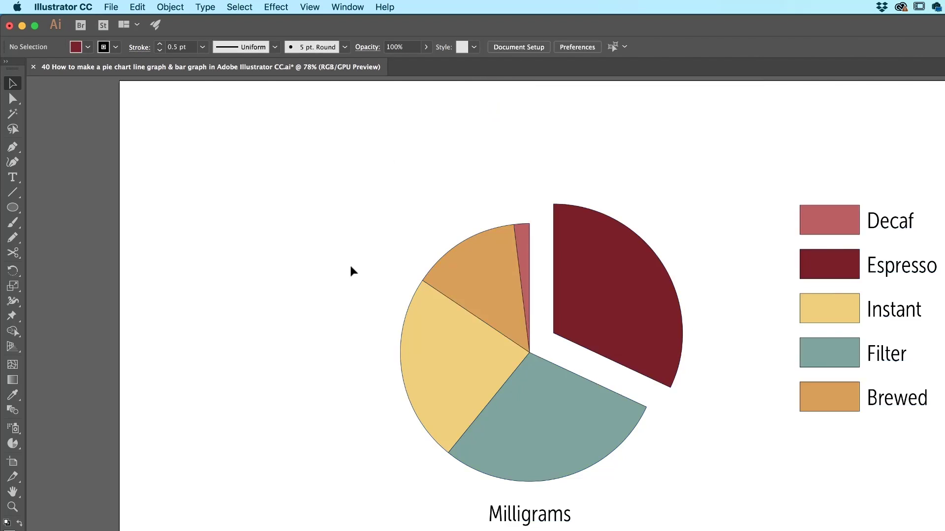
{"action": "key", "text": "cmd+z"}
{"action": "key", "text": "cmd+z"}
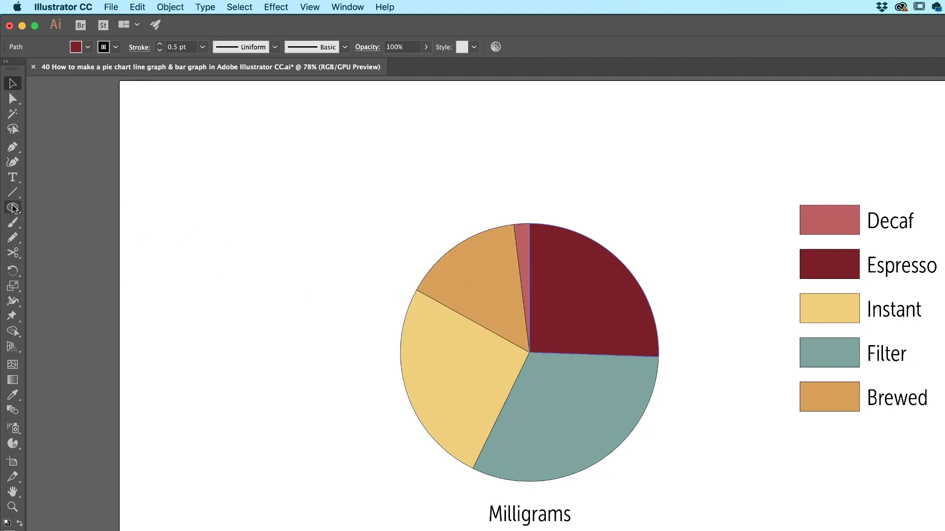
{"action": "left_click", "coordinate": [13, 207]}
{"action": "left_click_drag", "start_coordinate": [192, 170], "coordinate": [362, 339]}
{"action": "key", "text": "cmd+z"}
{"action": "left_click_drag", "start_coordinate": [529, 353], "coordinate": [440, 266]}
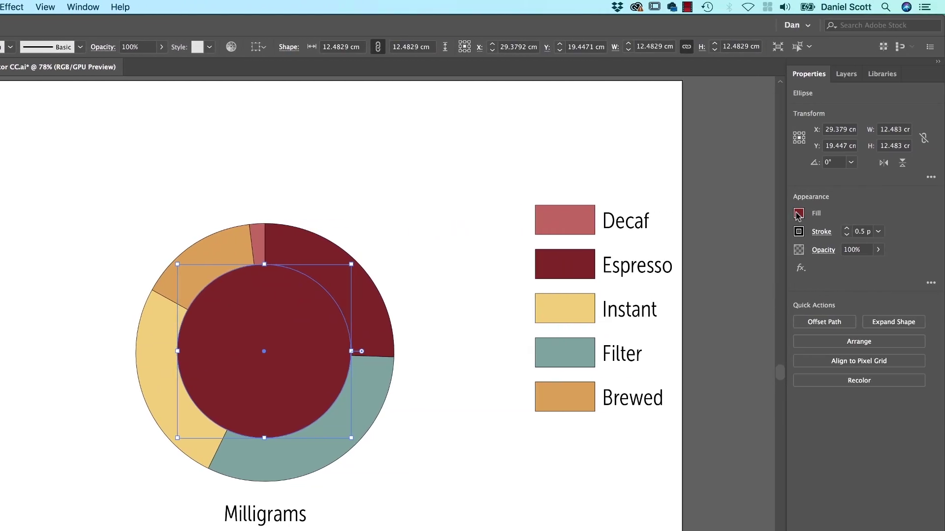
{"action": "left_click", "coordinate": [798, 213]}
{"action": "left_click", "coordinate": [680, 258]}
{"action": "left_click", "coordinate": [491, 467]}
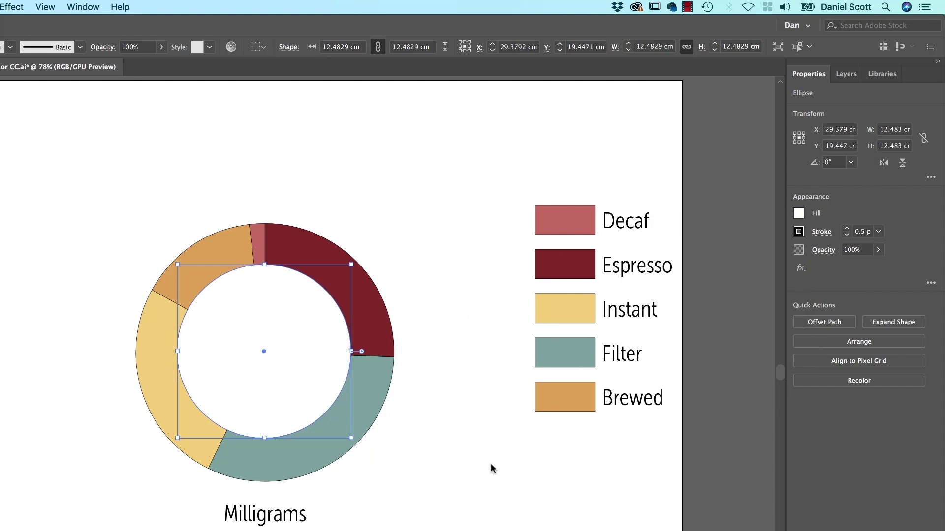
{"action": "left_click", "coordinate": [492, 465]}
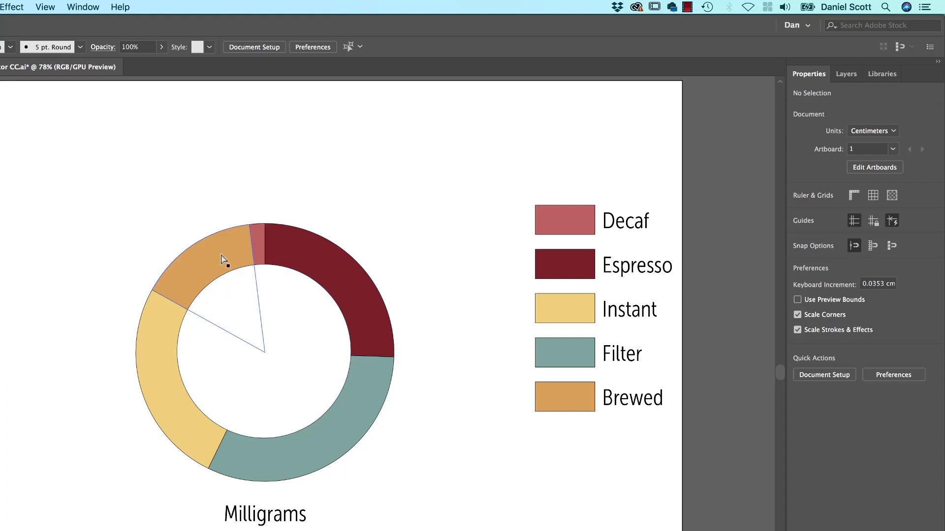
Set the pie graph's stroke to None.
{"action": "left_click", "coordinate": [222, 259]}
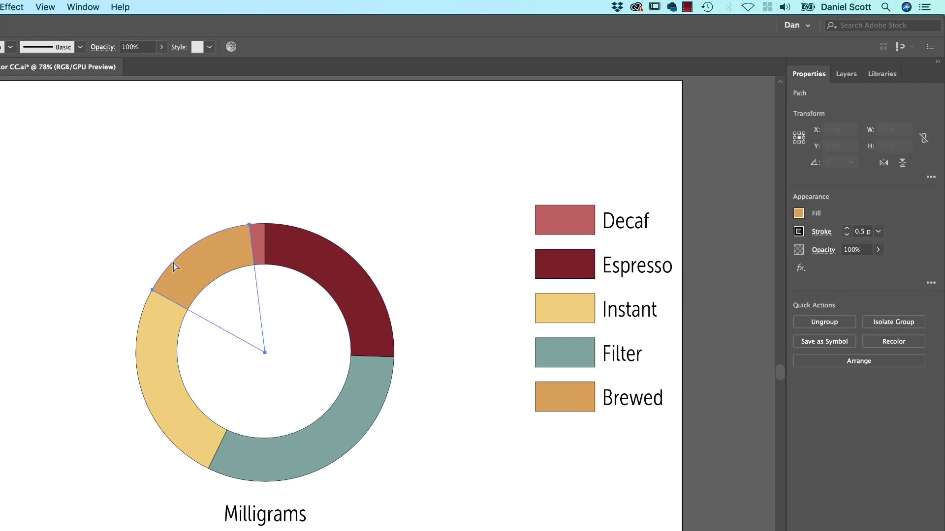
{"action": "left_click", "coordinate": [43, 250]}
{"action": "left_click", "coordinate": [192, 251]}
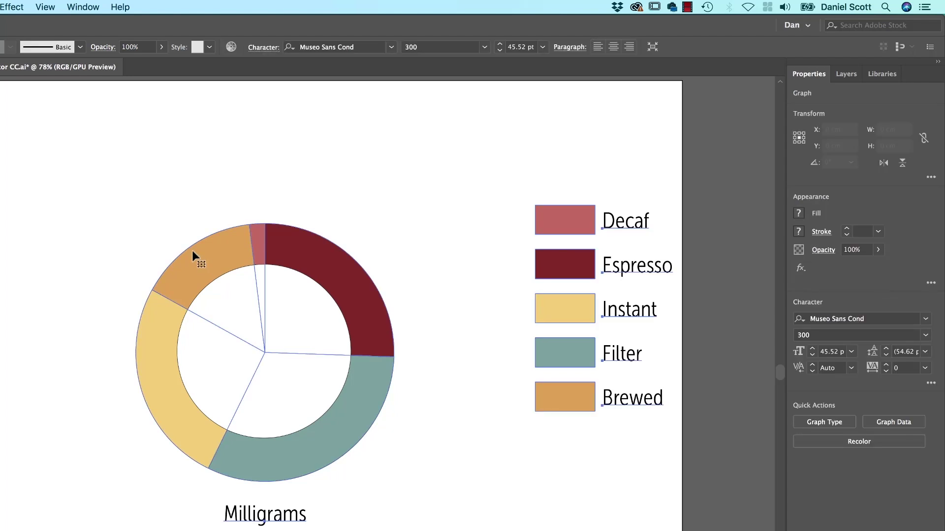
{"action": "left_click", "coordinate": [878, 231]}
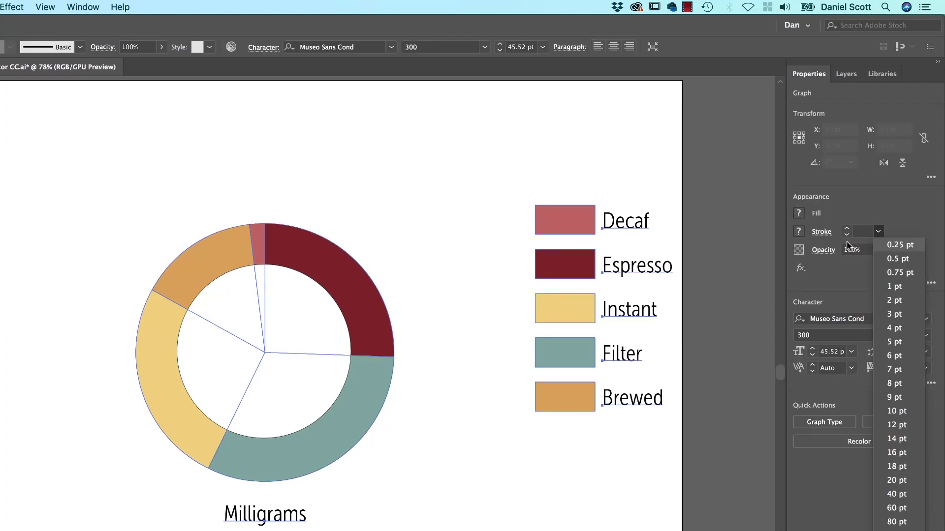
{"action": "left_click", "coordinate": [798, 231]}
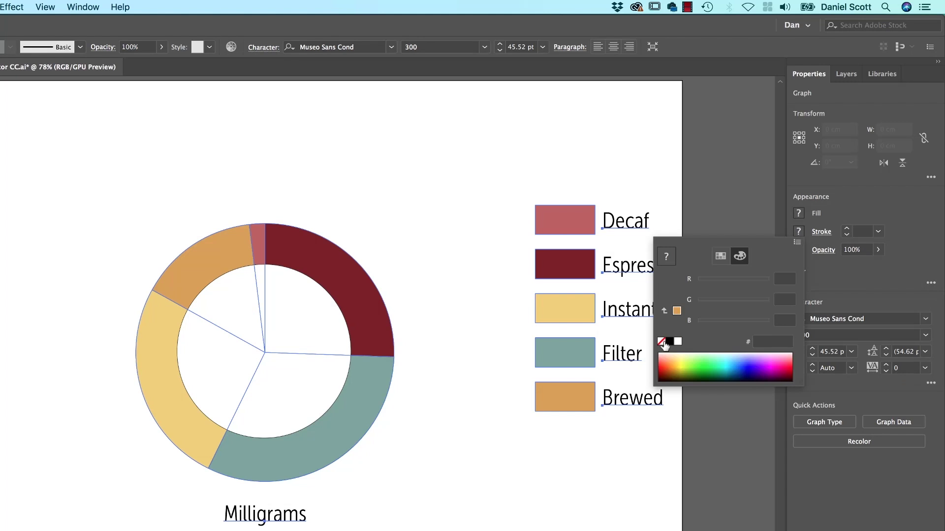
{"action": "left_click", "coordinate": [663, 345]}
{"action": "left_click", "coordinate": [464, 517]}
{"action": "left_click", "coordinate": [450, 507]}
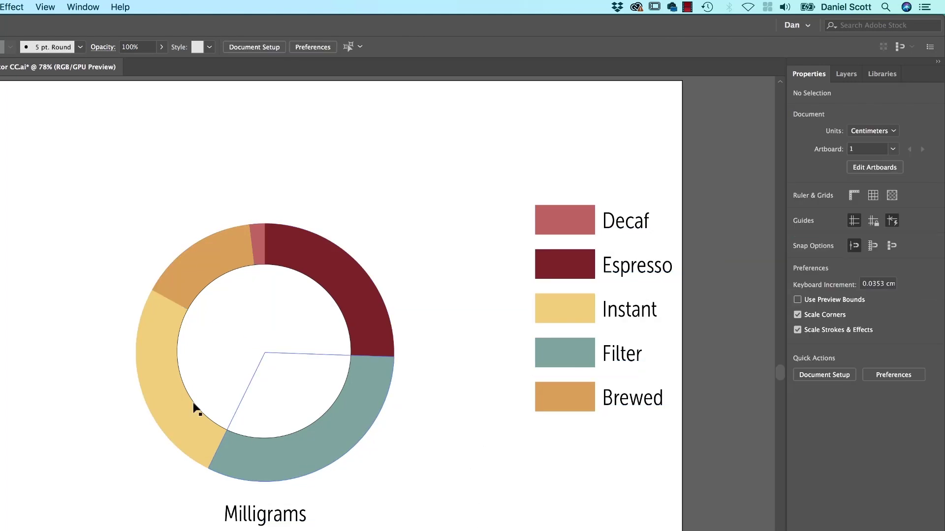
Set the white centre circle's stroke to None.
{"action": "left_click", "coordinate": [299, 347]}
{"action": "left_click", "coordinate": [798, 231]}
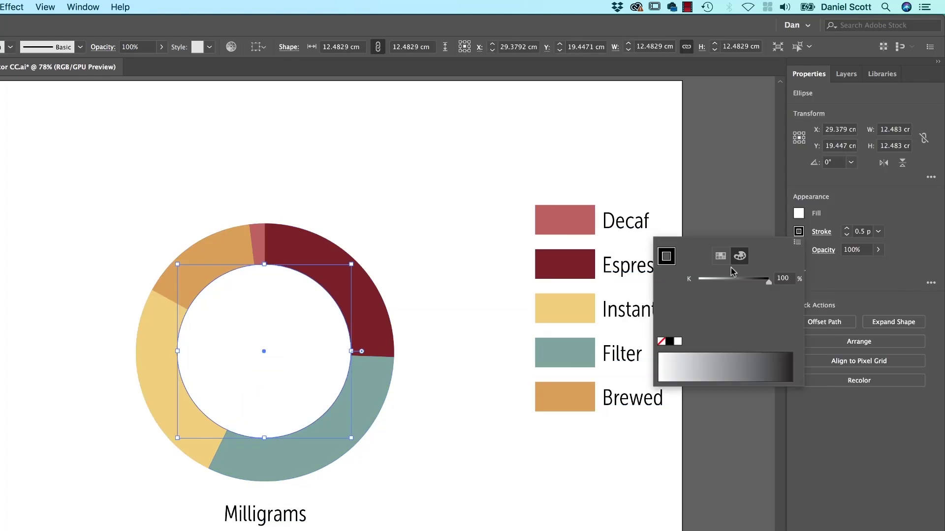
{"action": "left_click", "coordinate": [661, 342]}
{"action": "left_click", "coordinate": [345, 509]}
{"action": "left_click", "coordinate": [347, 509]}
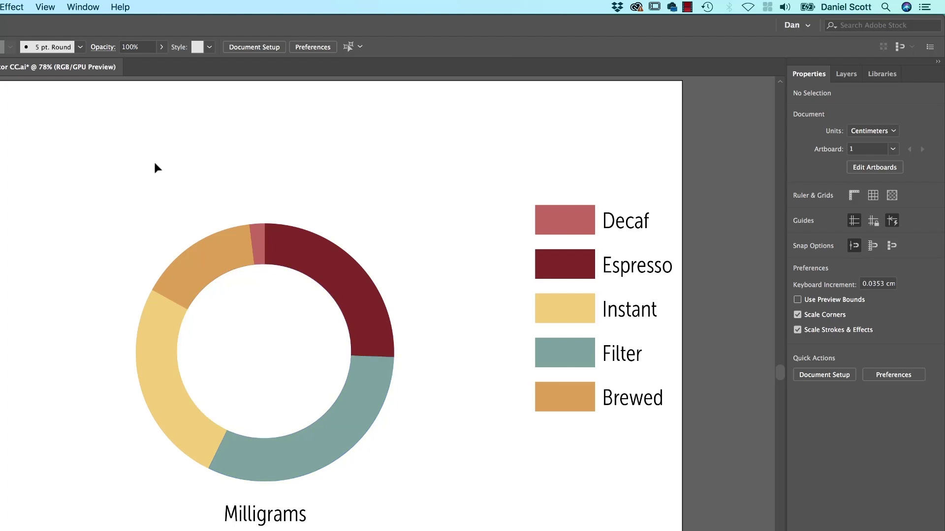
Move the coffee chart and its legend together to the far left of the artboard.
{"action": "left_click_drag", "start_coordinate": [44, 132], "coordinate": [546, 514]}
{"action": "left_click_drag", "start_coordinate": [597, 391], "coordinate": [466, 420]}
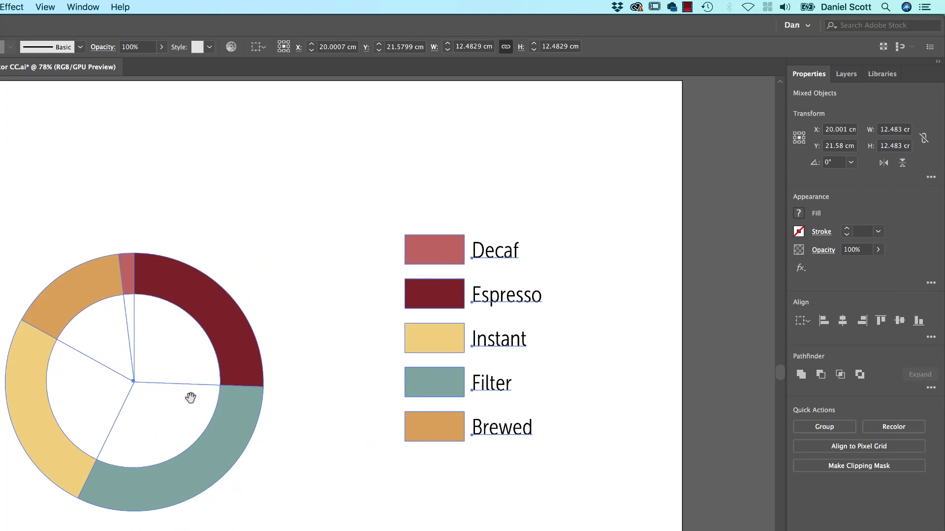
{"action": "left_click_drag", "start_coordinate": [188, 394], "coordinate": [469, 433]}
{"action": "left_click_drag", "start_coordinate": [521, 386], "coordinate": [0, 325]}
{"action": "scroll", "coordinate": [284, 388], "scroll_direction": "right", "scroll_amount": 5}
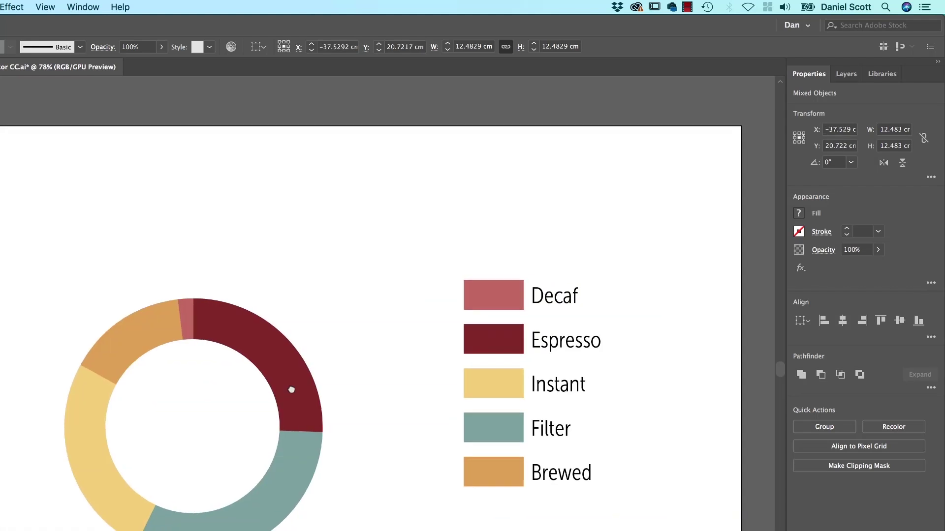
Delete the white centre circle so the chart is a full pie, then reselect the pie.
{"action": "left_click", "coordinate": [314, 485]}
{"action": "left_click", "coordinate": [258, 450]}
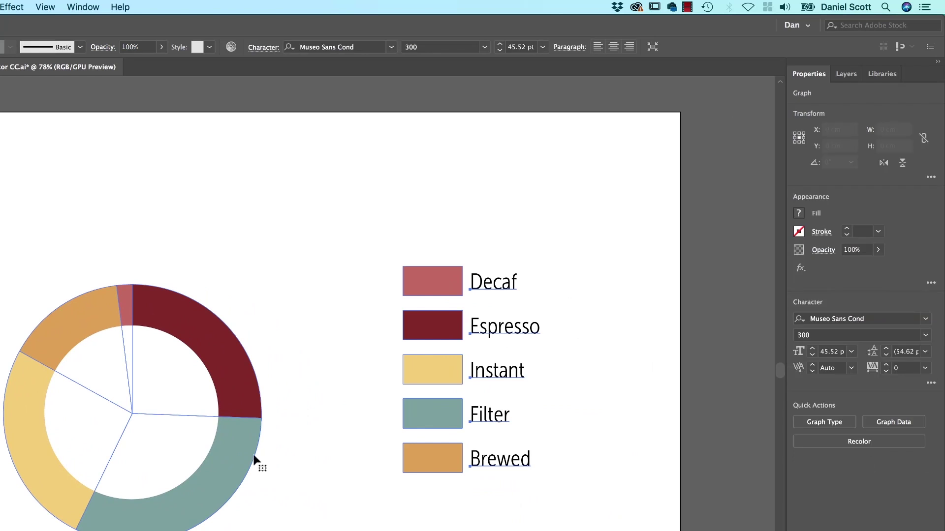
{"action": "left_click", "coordinate": [235, 490]}
{"action": "left_click", "coordinate": [176, 436]}
{"action": "key", "text": "Delete"}
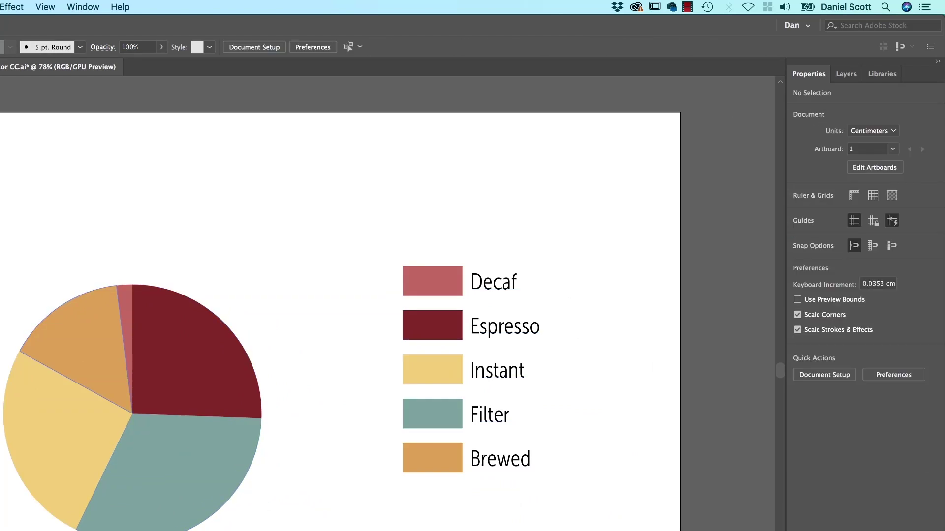
{"action": "left_click", "coordinate": [235, 380]}
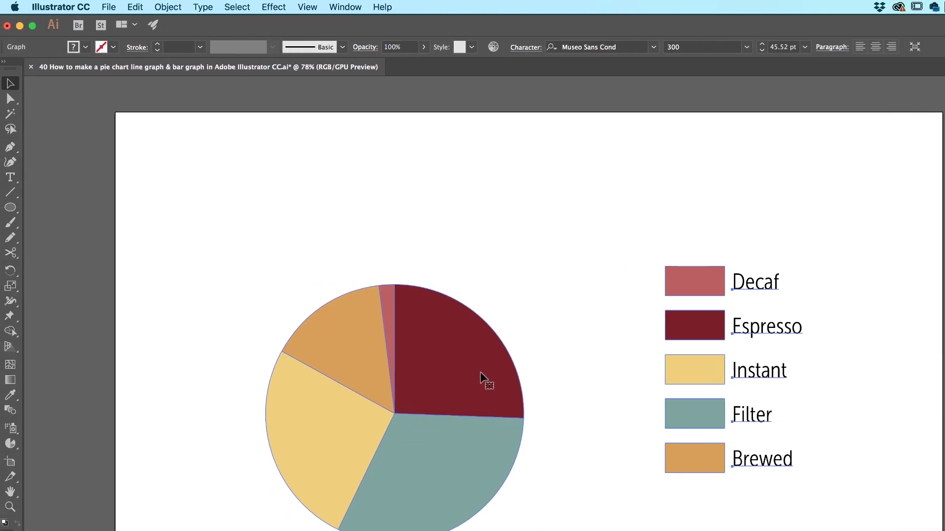
Ungroup the coffee graph into plain shapes, accepting the loss of its graph data.
{"action": "left_click", "coordinate": [180, 7]}
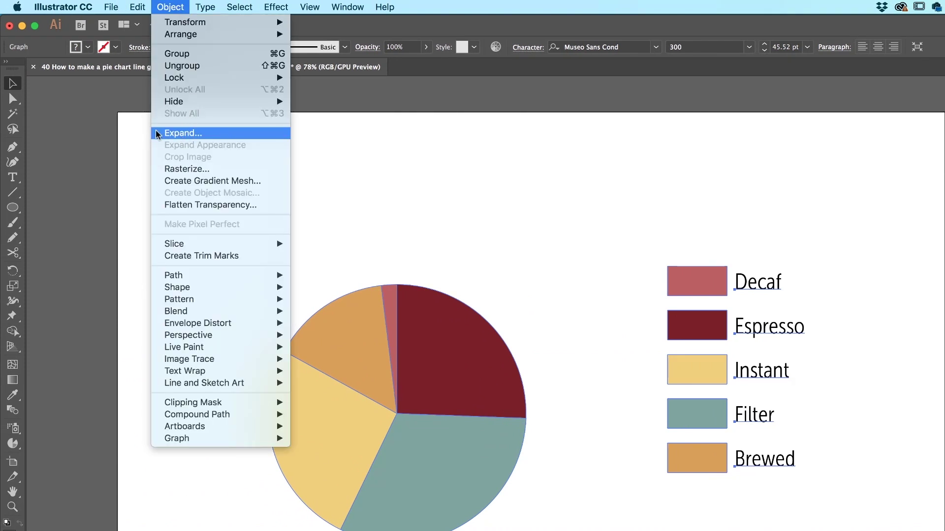
{"action": "left_click", "coordinate": [188, 70]}
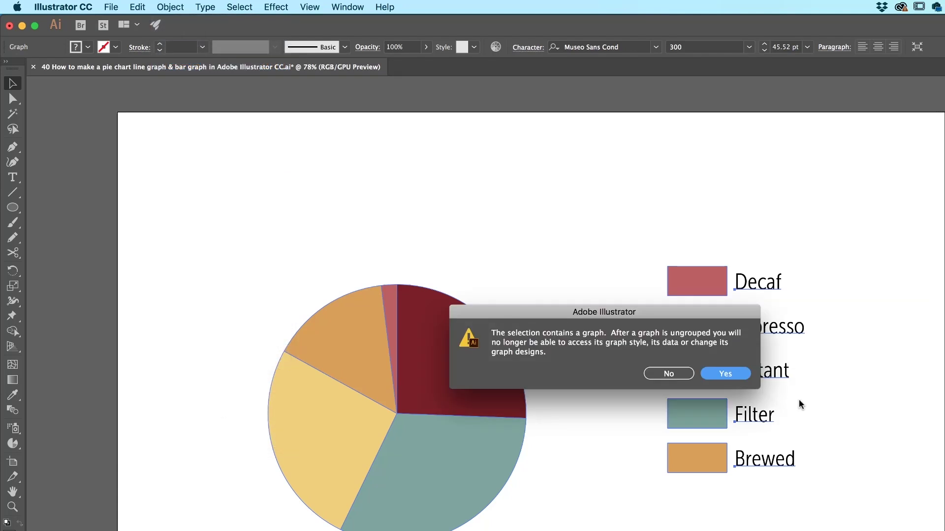
{"action": "left_click", "coordinate": [720, 378]}
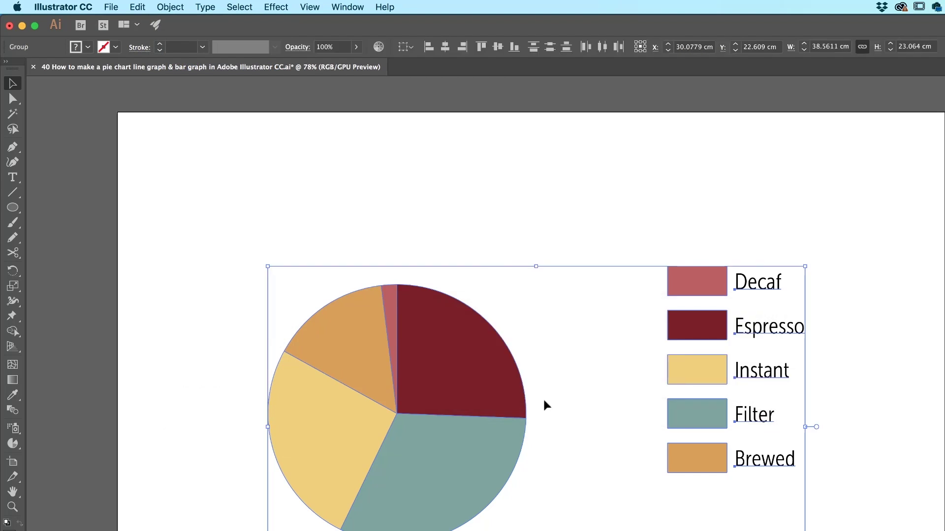
{"action": "left_click", "coordinate": [529, 244]}
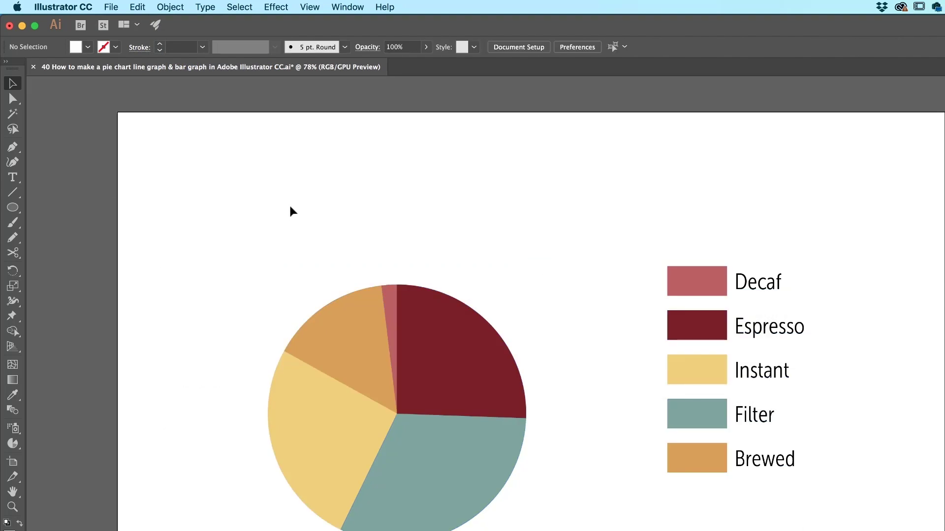
Draw a white circle from the pie's centre and reselect the whole chart group.
{"action": "left_click", "coordinate": [12, 207]}
{"action": "left_click_drag", "start_coordinate": [396, 414], "coordinate": [359, 363]}
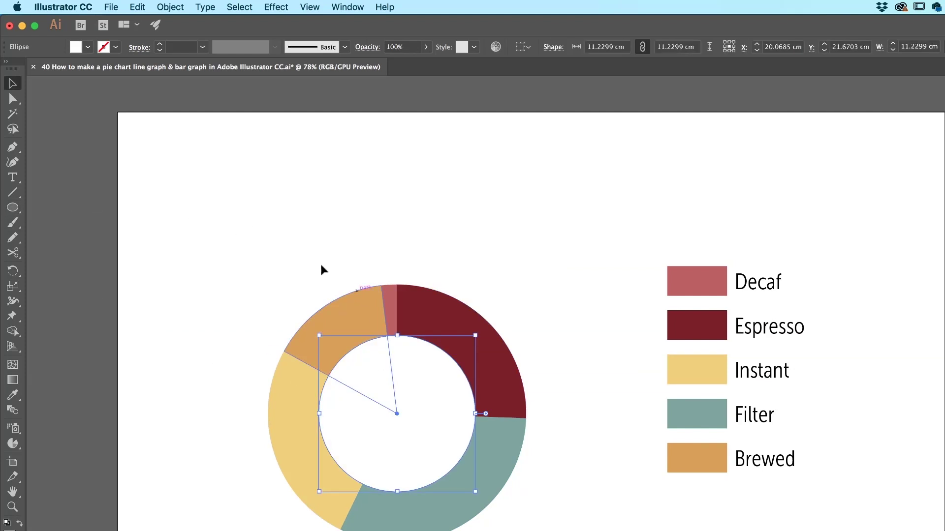
{"action": "left_click_drag", "start_coordinate": [253, 236], "coordinate": [543, 497]}
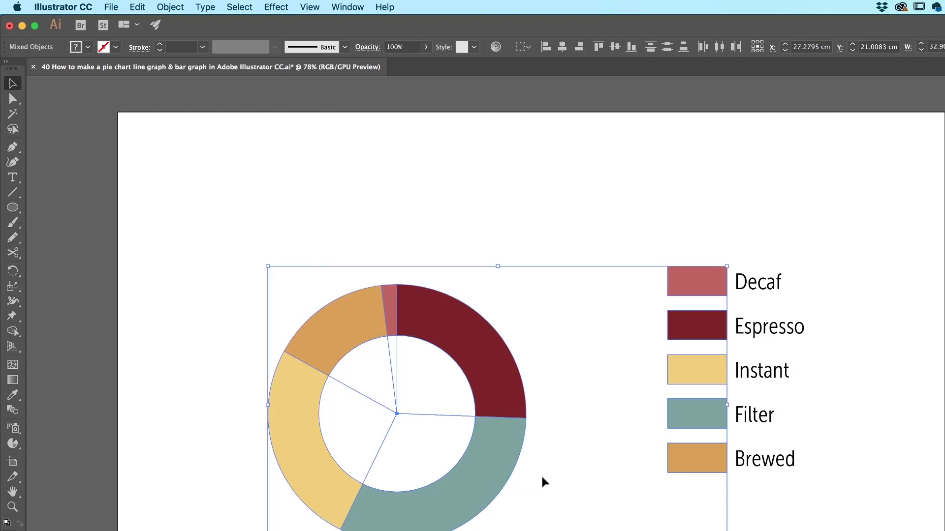
{"action": "left_click", "coordinate": [828, 377]}
{"action": "left_click", "coordinate": [495, 359]}
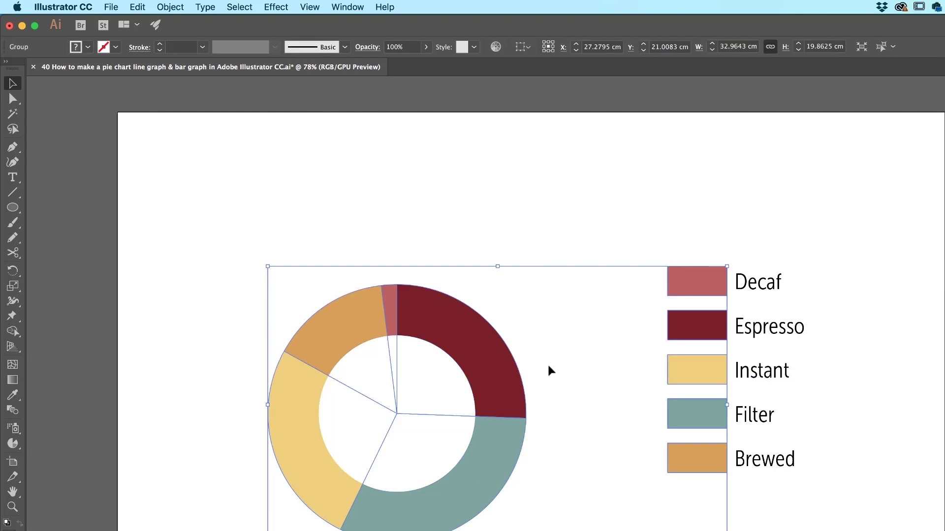
{"action": "left_click", "coordinate": [508, 228]}
{"action": "left_click_drag", "start_coordinate": [462, 341], "coordinate": [358, 312]}
{"action": "key", "text": "super+z"}
{"action": "left_click_drag", "start_coordinate": [180, 236], "coordinate": [389, 394]}
Ungroup the doughnut's wedges and legend swatches into separate shapes.
{"action": "left_click", "coordinate": [544, 466]}
{"action": "left_click", "coordinate": [490, 372]}
{"action": "left_click", "coordinate": [221, 284]}
{"action": "left_click_drag", "start_coordinate": [238, 264], "coordinate": [527, 486]}
{"action": "key", "text": "super+shift+g"}
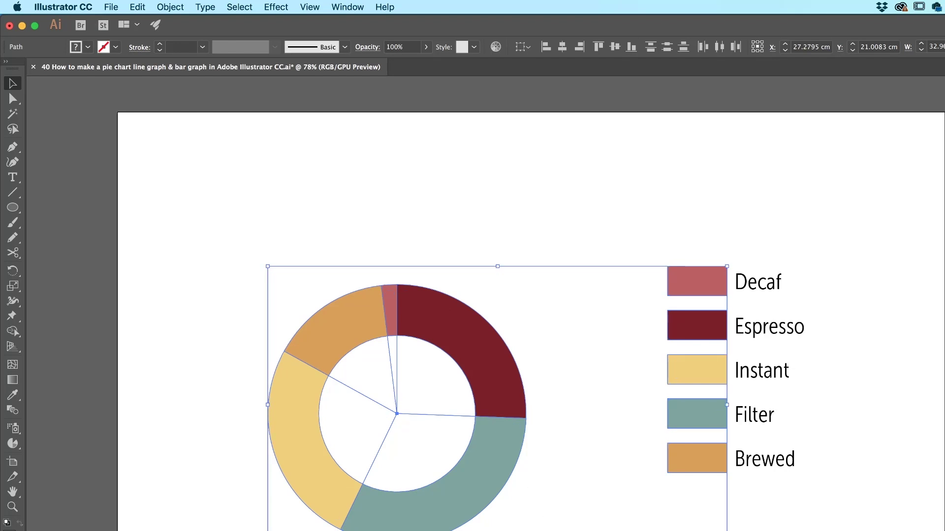
{"action": "left_click", "coordinate": [534, 496]}
{"action": "left_click", "coordinate": [487, 395]}
{"action": "left_click_drag", "start_coordinate": [486, 395], "coordinate": [544, 346]}
{"action": "key", "text": "super+z"}
Merge the wedge pieces in the hole into one circle with Shape Builder, checking transparency.
{"action": "left_click_drag", "start_coordinate": [186, 254], "coordinate": [524, 515]}
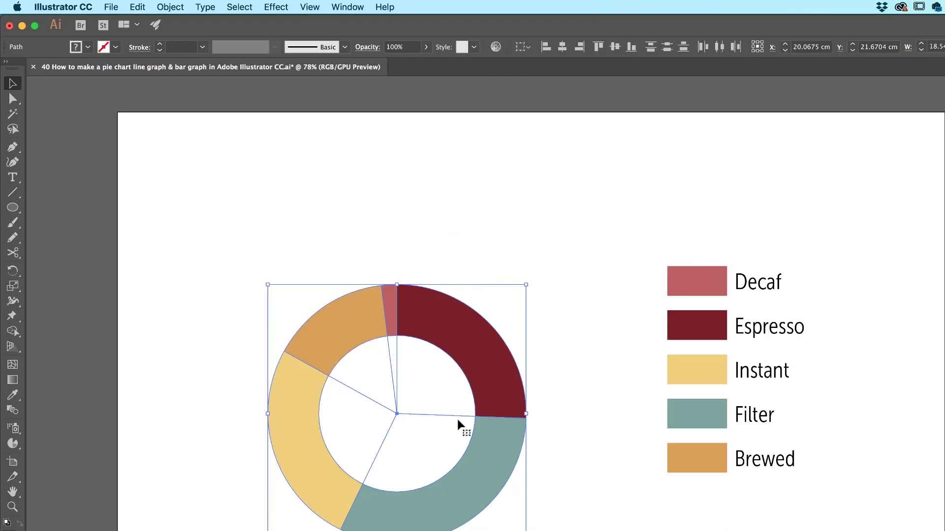
{"action": "left_click", "coordinate": [13, 332]}
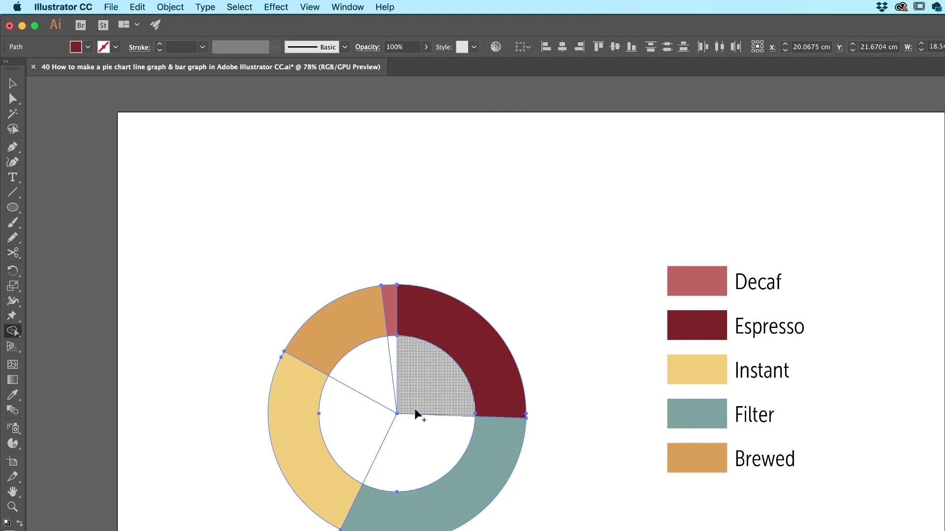
{"action": "mouse_move", "coordinate": [417, 415]}
{"action": "left_mouse_down"}
{"action": "mouse_move", "coordinate": [422, 400]}
{"action": "mouse_move", "coordinate": [377, 445]}
{"action": "mouse_move", "coordinate": [392, 405]}
{"action": "left_mouse_up"}
{"action": "key", "text": "v"}
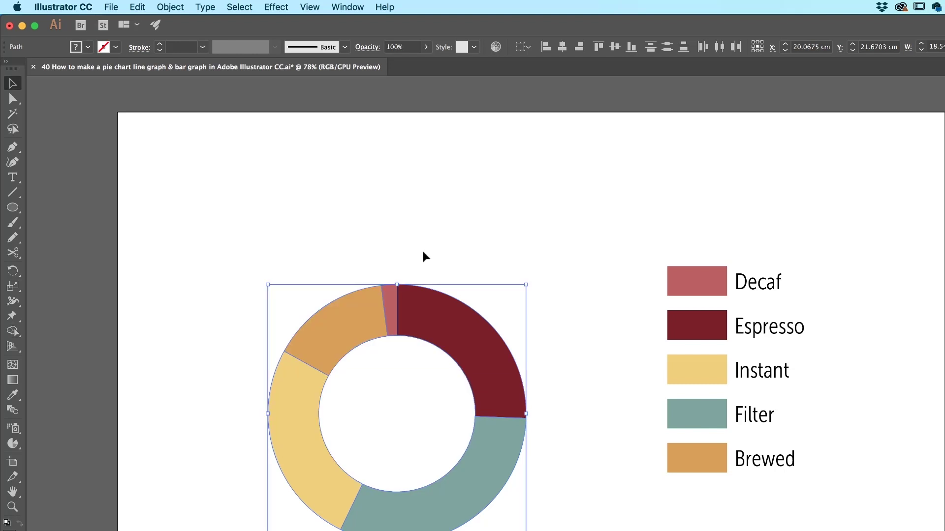
{"action": "left_click", "coordinate": [452, 239]}
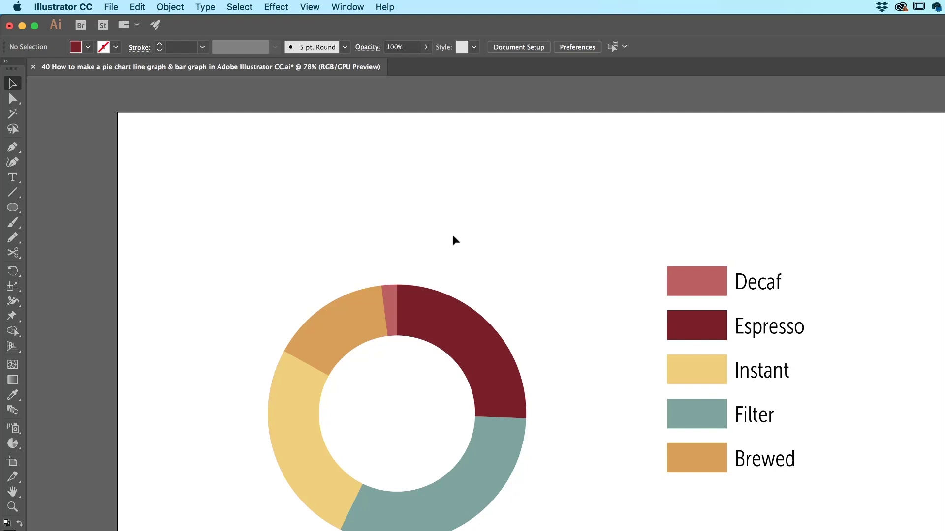
{"action": "key", "text": "super+shift+d"}
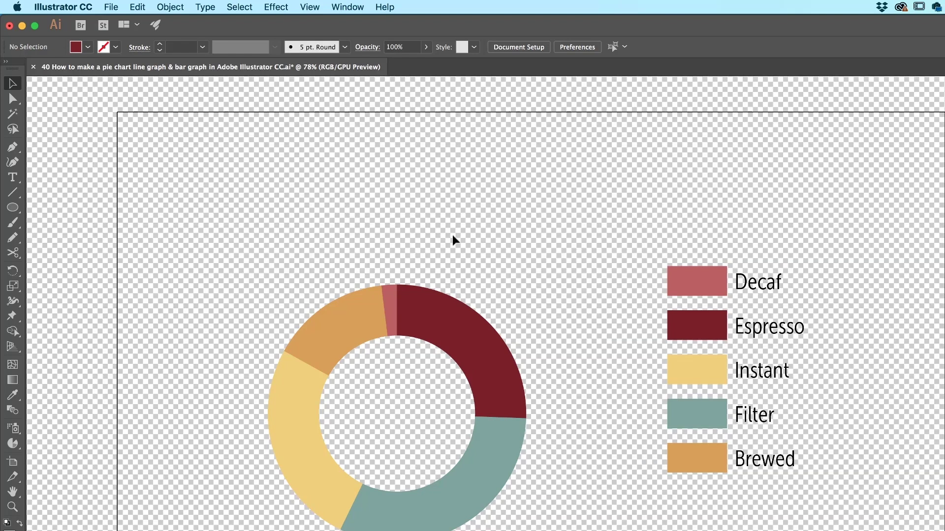
{"action": "key", "text": "super+shift+d"}
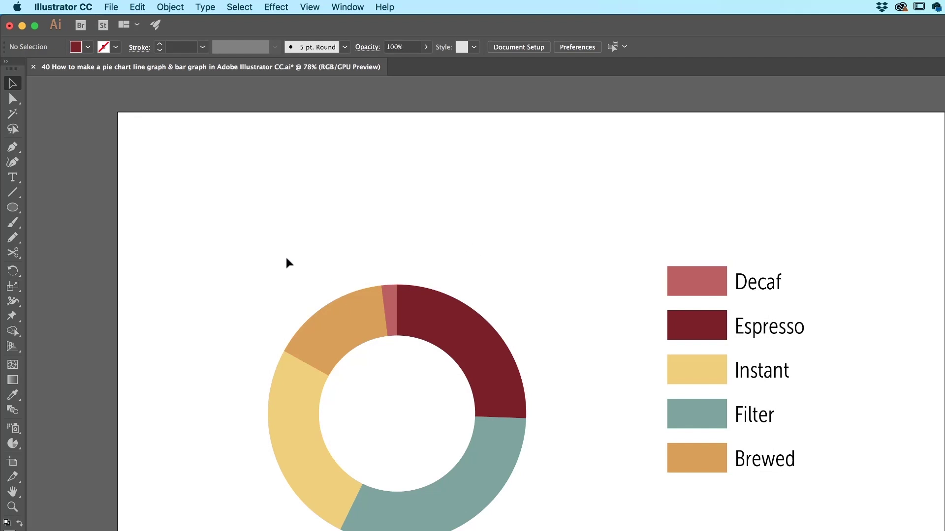
{"action": "left_click_drag", "start_coordinate": [239, 249], "coordinate": [514, 505]}
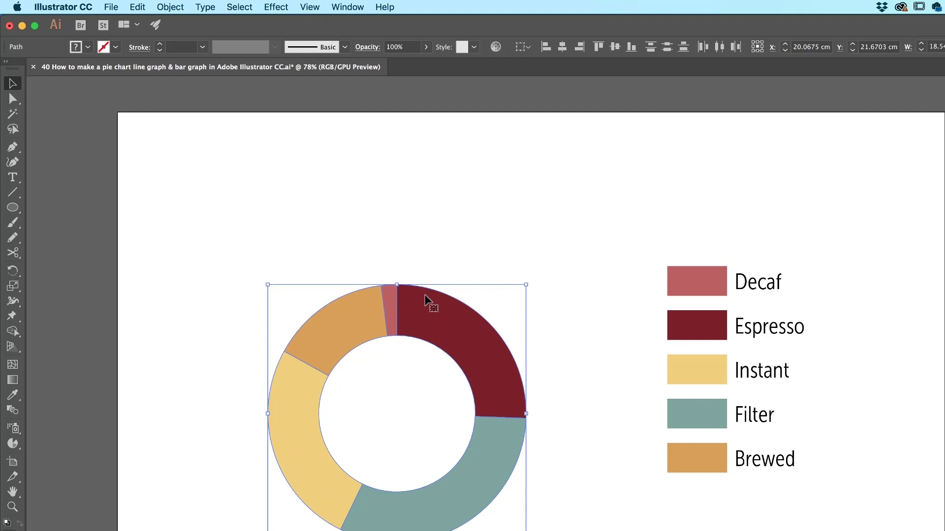
{"action": "left_click_drag", "start_coordinate": [432, 299], "coordinate": [537, 270]}
{"action": "key", "text": "super+v"}
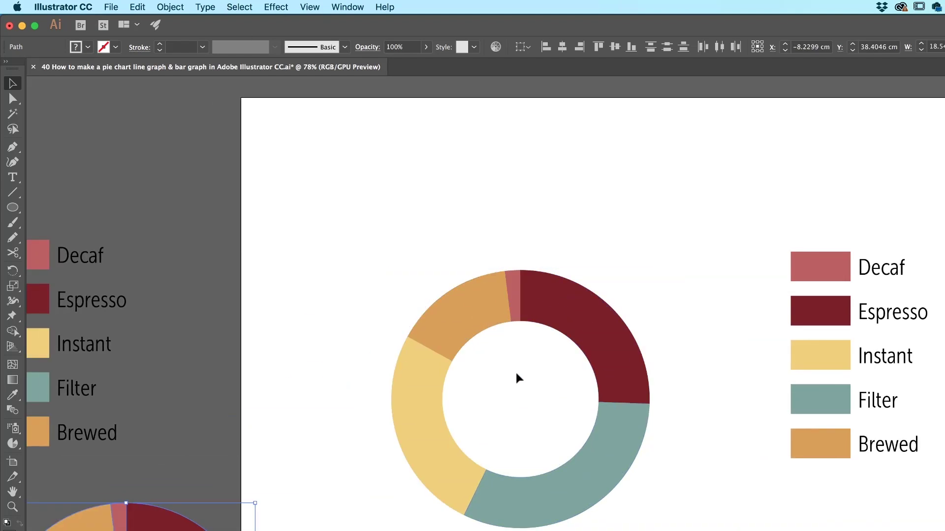
{"action": "left_click_drag", "start_coordinate": [358, 235], "coordinate": [651, 512]}
{"action": "scroll", "coordinate": [618, 393], "scroll_direction": "right", "scroll_amount": 2}
{"action": "scroll", "coordinate": [618, 393], "scroll_direction": "up", "scroll_amount": 1}
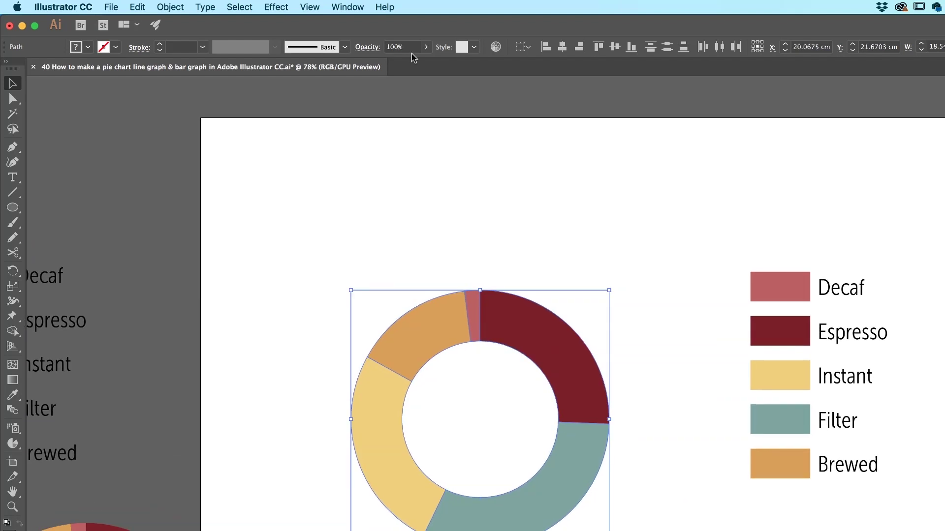
{"action": "left_click", "coordinate": [281, 7]}
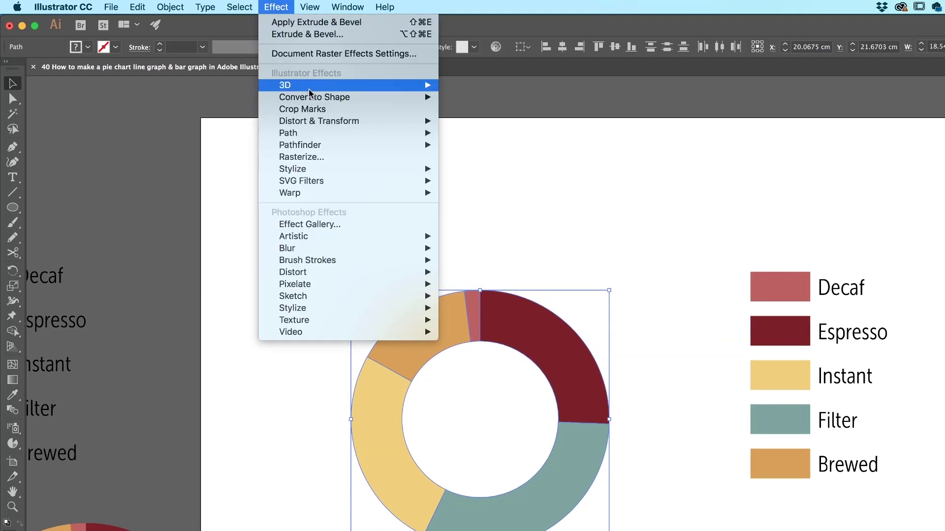
{"action": "mouse_move", "coordinate": [308, 85]}
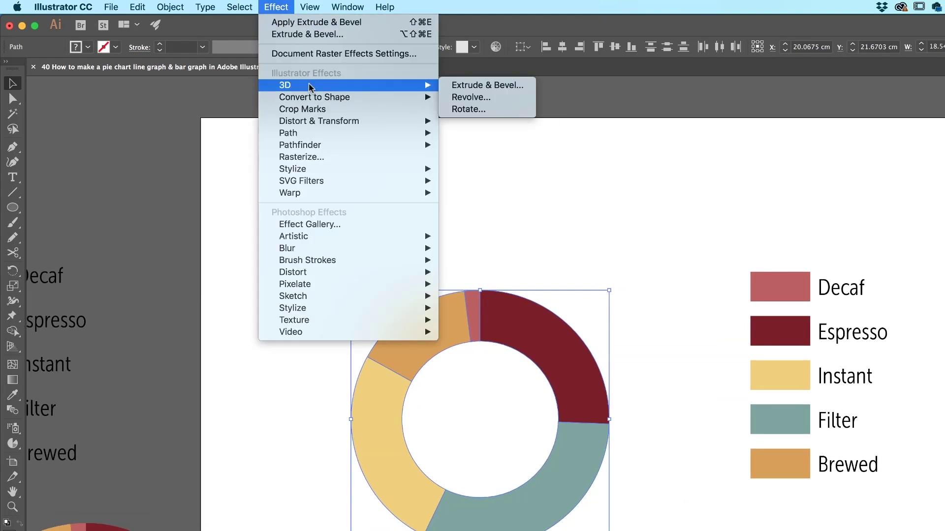
{"action": "left_click", "coordinate": [488, 85]}
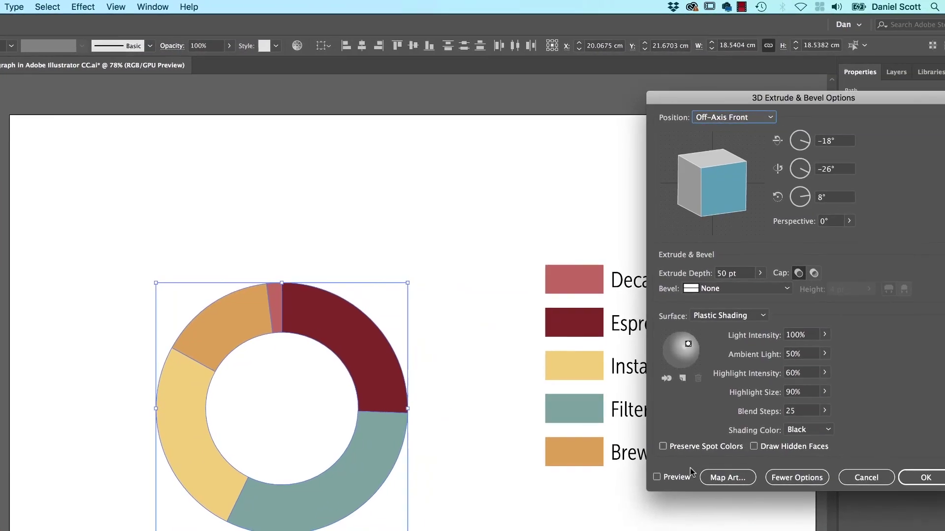
{"action": "left_click", "coordinate": [883, 490]}
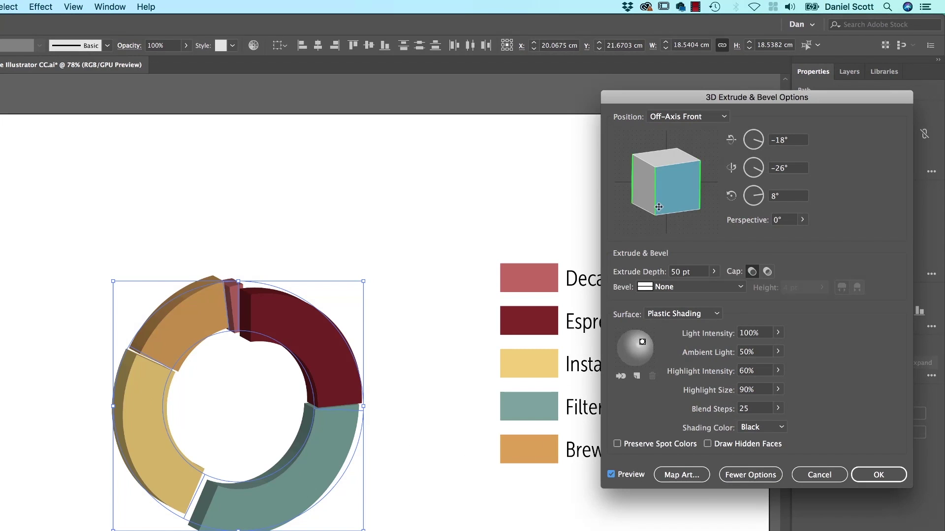
{"action": "left_click_drag", "start_coordinate": [666, 210], "coordinate": [667, 235]}
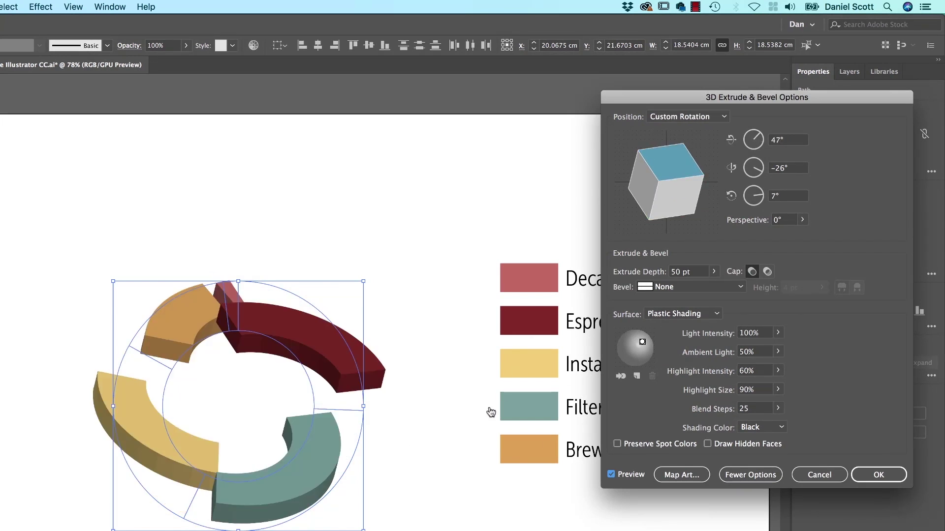
Group the doughnut and apply a 50 pt 3D Extrude & Bevel rotated to X 49°, Z 15°.
{"action": "left_click", "coordinate": [817, 476]}
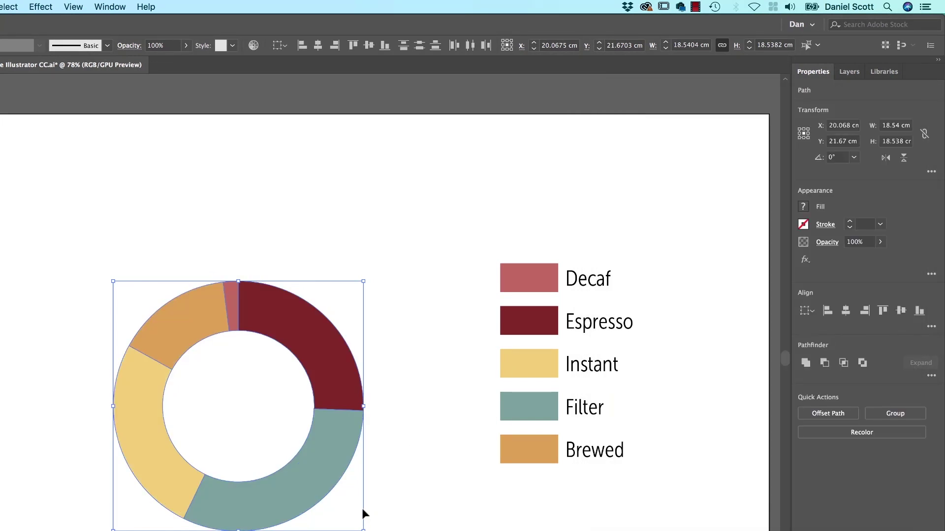
{"action": "key", "text": "super+g"}
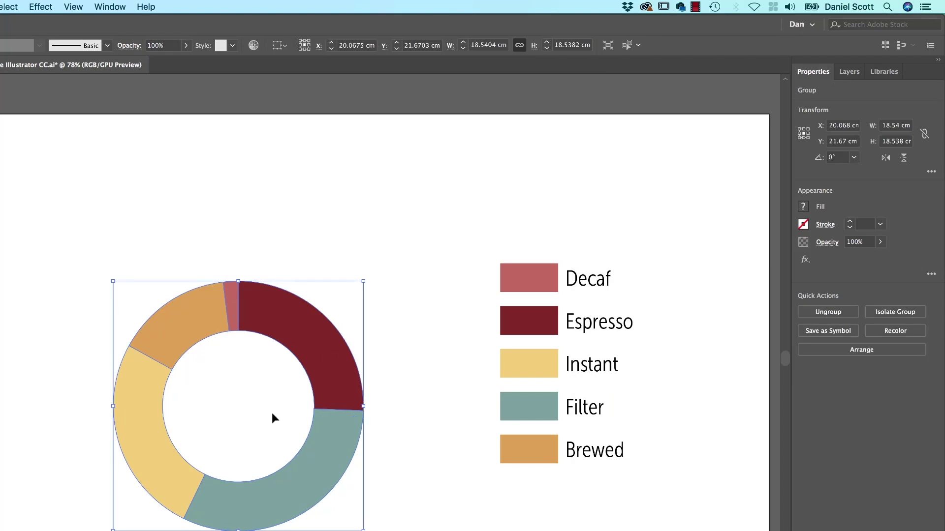
{"action": "left_click", "coordinate": [73, 6]}
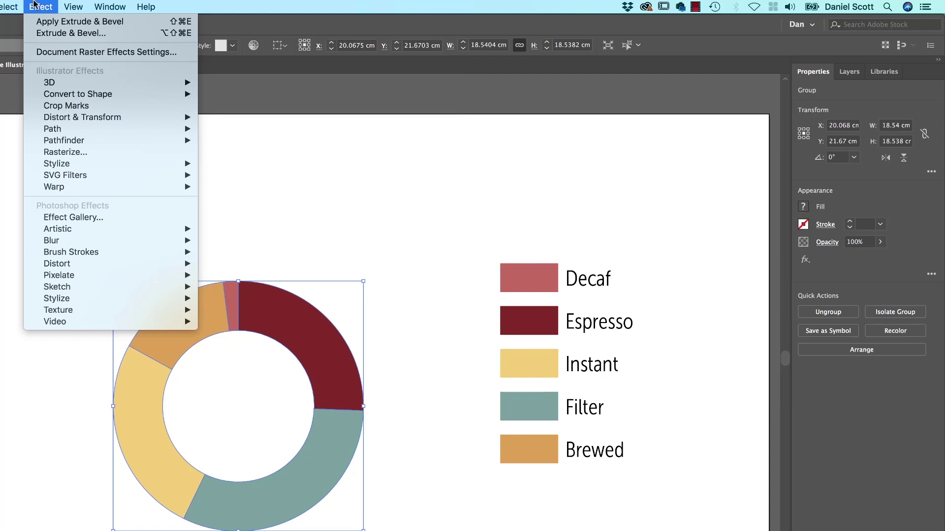
{"action": "mouse_move", "coordinate": [73, 82]}
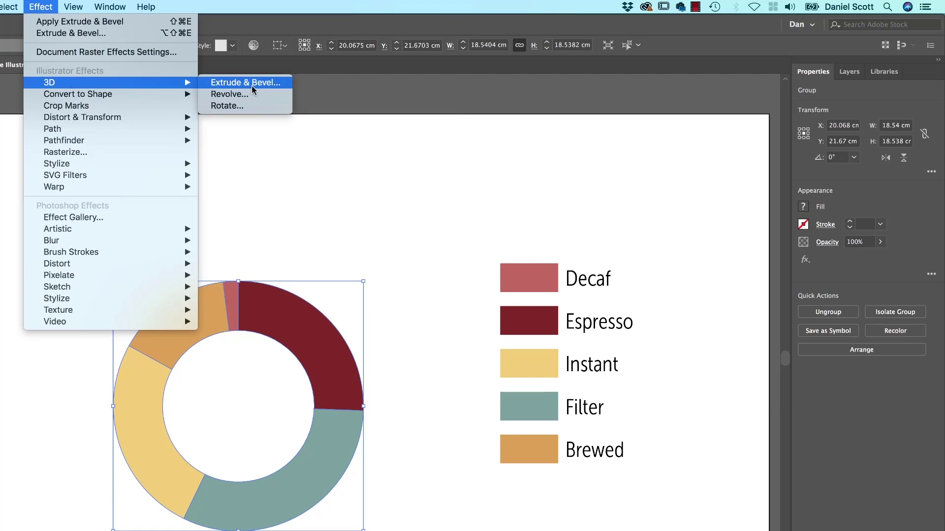
{"action": "left_click", "coordinate": [252, 85]}
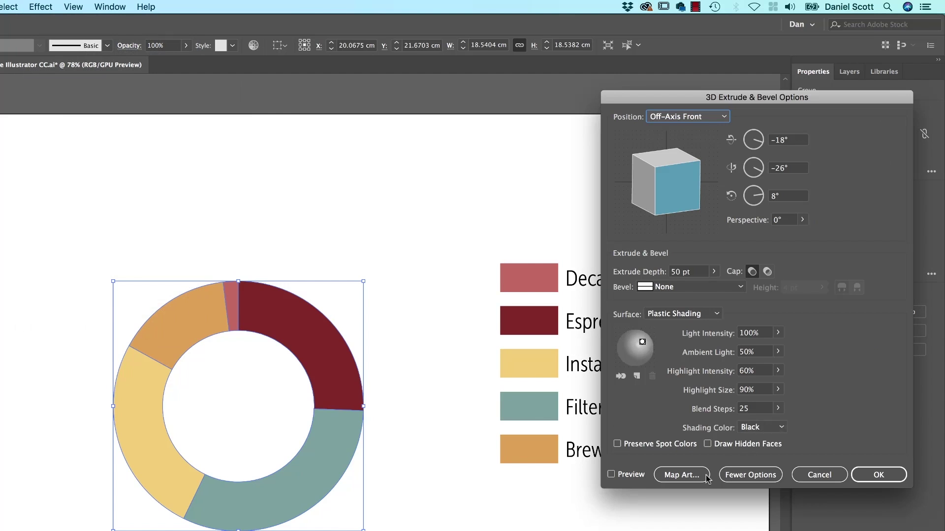
{"action": "left_click", "coordinate": [630, 476]}
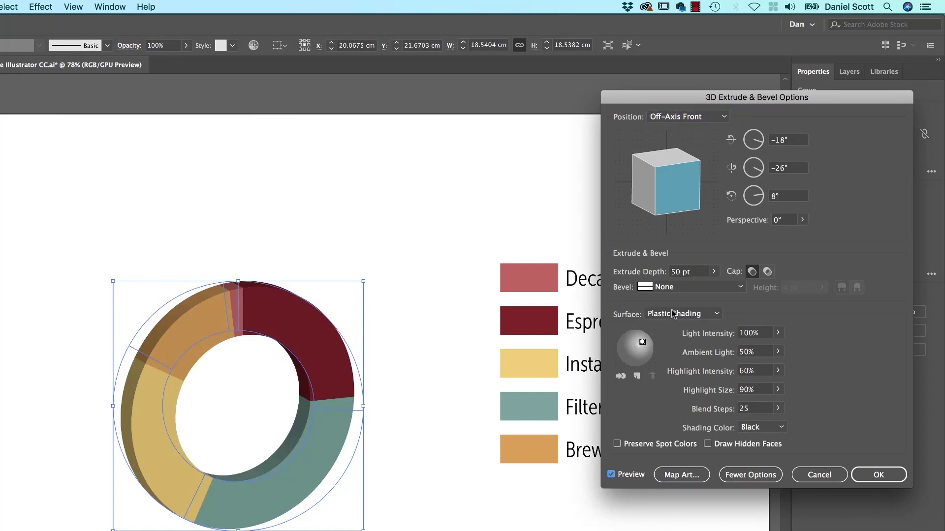
{"action": "left_click_drag", "start_coordinate": [684, 213], "coordinate": [667, 209]}
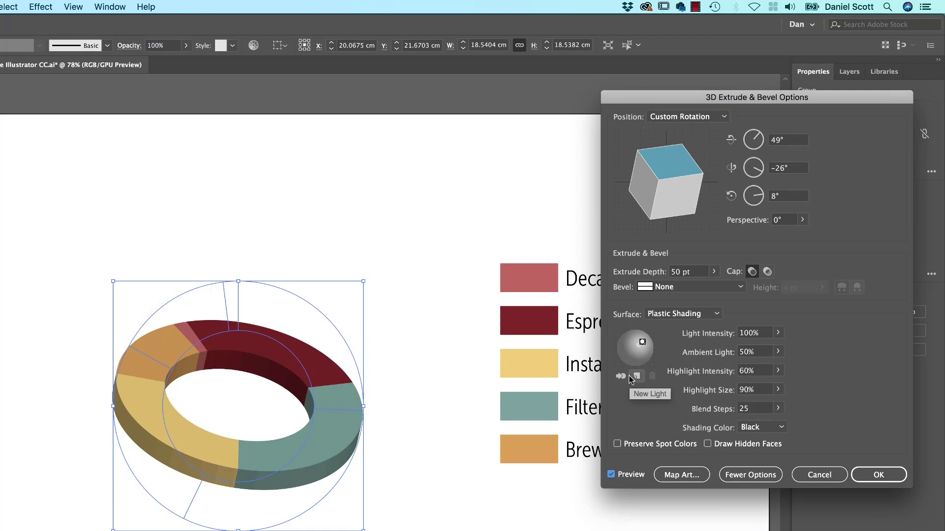
{"action": "left_click_drag", "start_coordinate": [652, 222], "coordinate": [656, 230]}
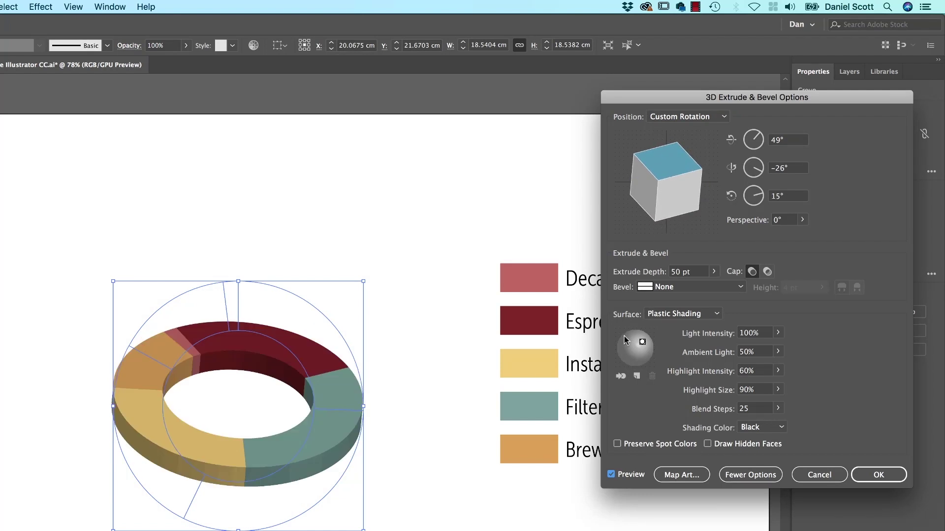
{"action": "left_click", "coordinate": [879, 476]}
{"action": "key", "text": "super+shift+a"}
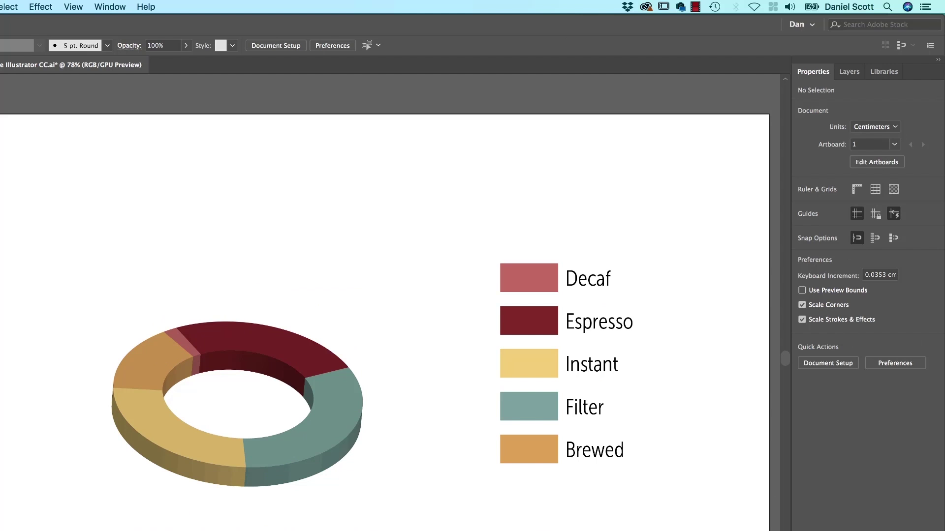
In outline view, isolate the doughnut group and drag the teal Filter slice outward.
{"action": "key", "text": "super+y"}
{"action": "left_click", "coordinate": [67, 6]}
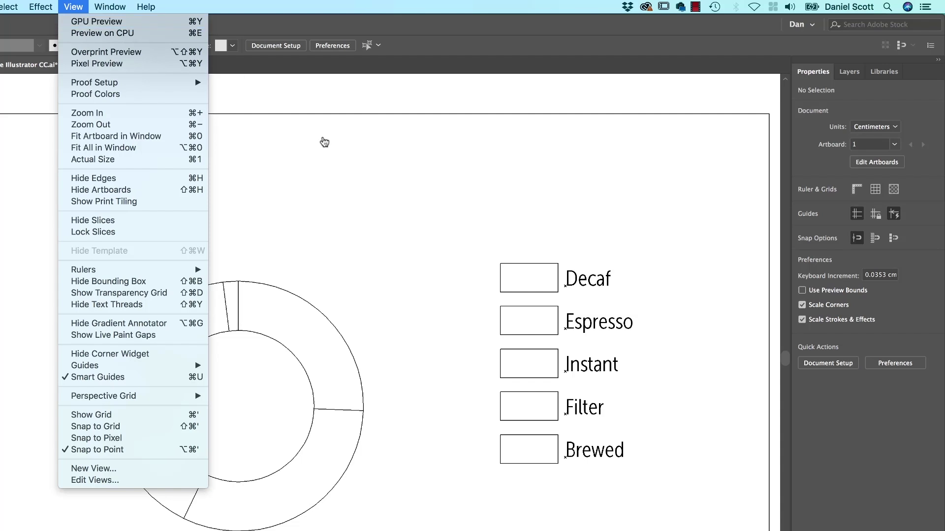
{"action": "left_click", "coordinate": [326, 142]}
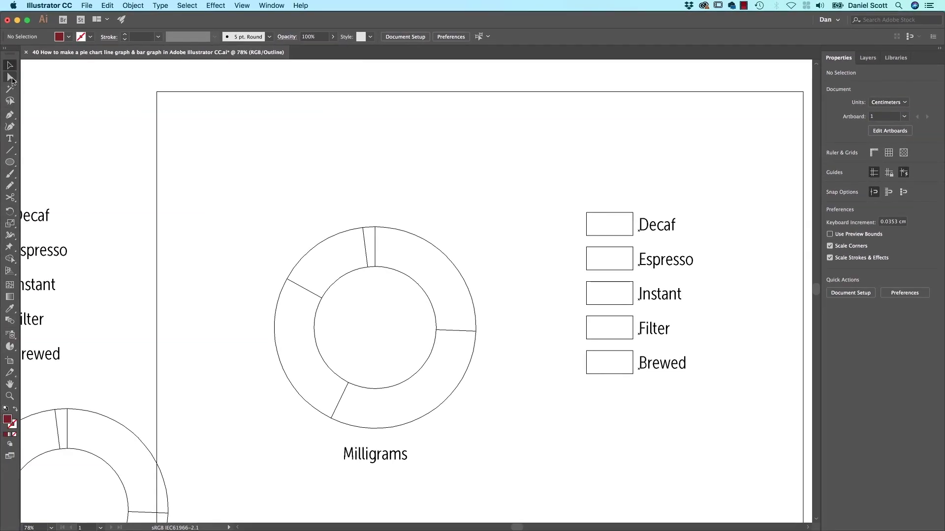
{"action": "left_click", "coordinate": [453, 392]}
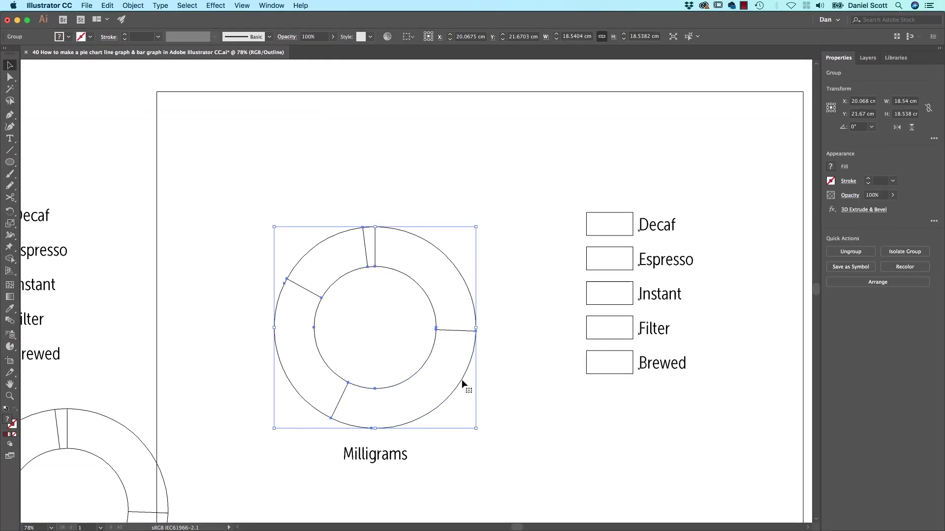
{"action": "double_click", "coordinate": [464, 383]}
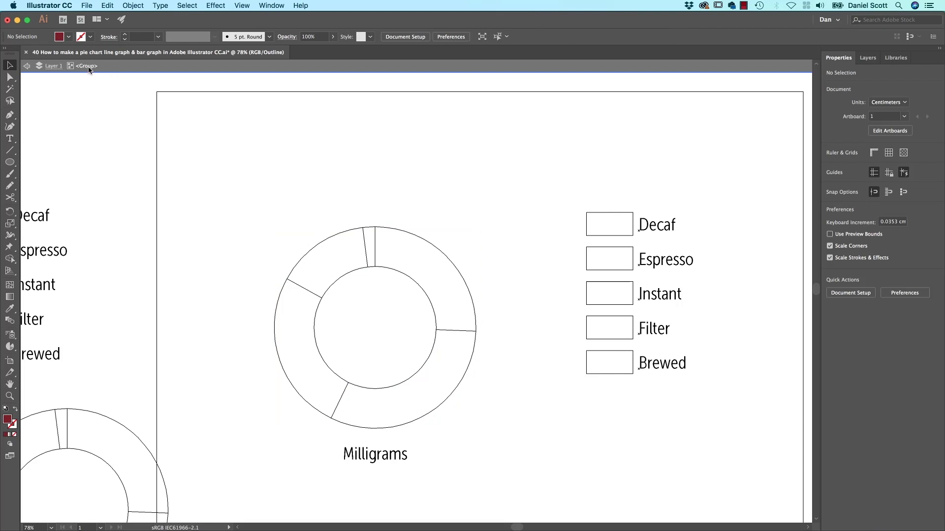
{"action": "left_click_drag", "start_coordinate": [456, 392], "coordinate": [469, 408]}
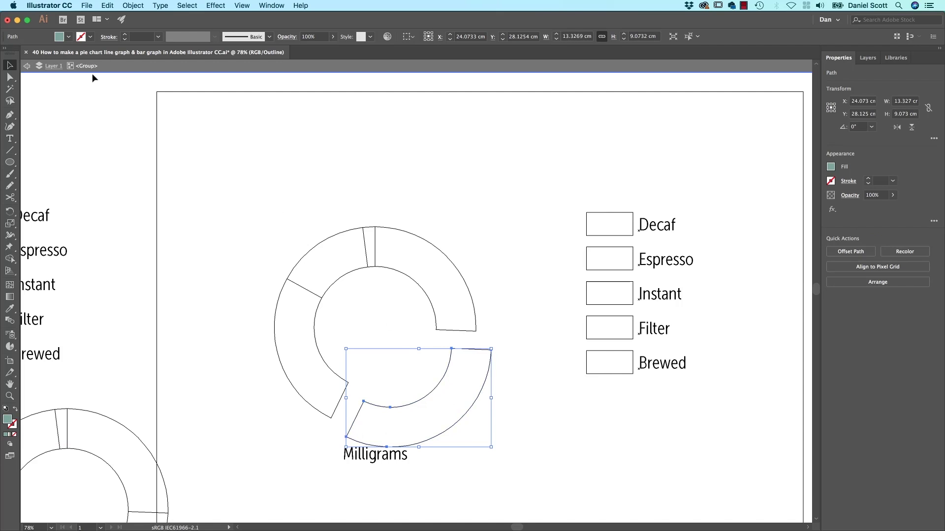
{"action": "left_click", "coordinate": [28, 68]}
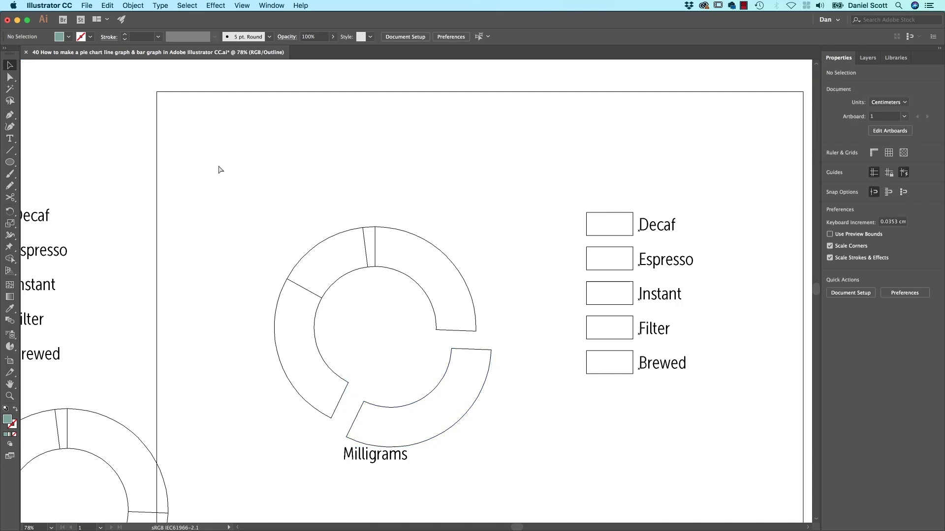
{"action": "key", "text": "super+y"}
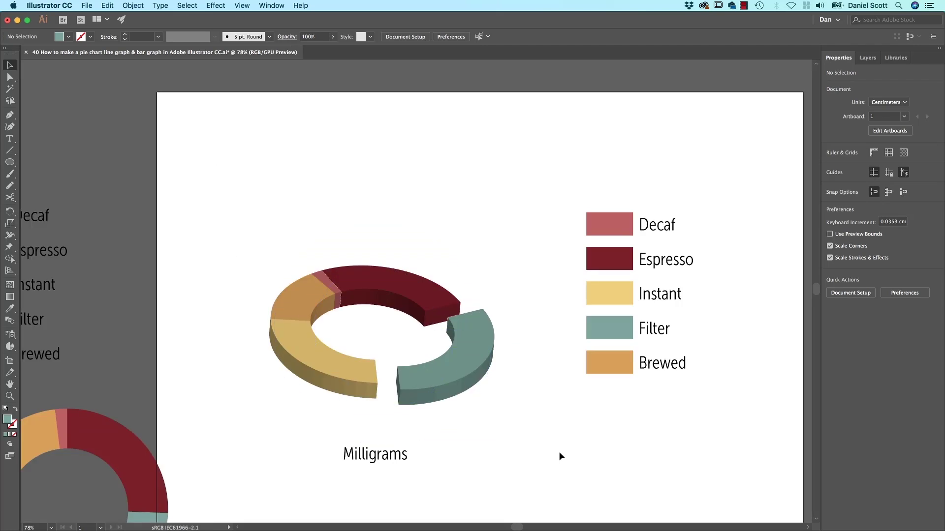
Rotate the 3D doughnut group about 26° so the detached Filter slice sits right.
{"action": "left_click", "coordinate": [477, 391]}
{"action": "left_click_drag", "start_coordinate": [497, 449], "coordinate": [514, 432]}
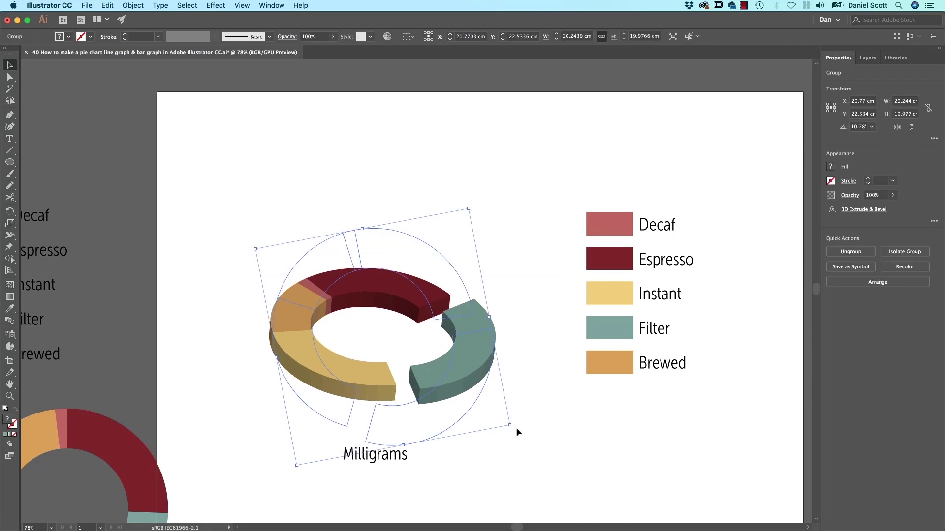
{"action": "left_click_drag", "start_coordinate": [510, 427], "coordinate": [525, 389]}
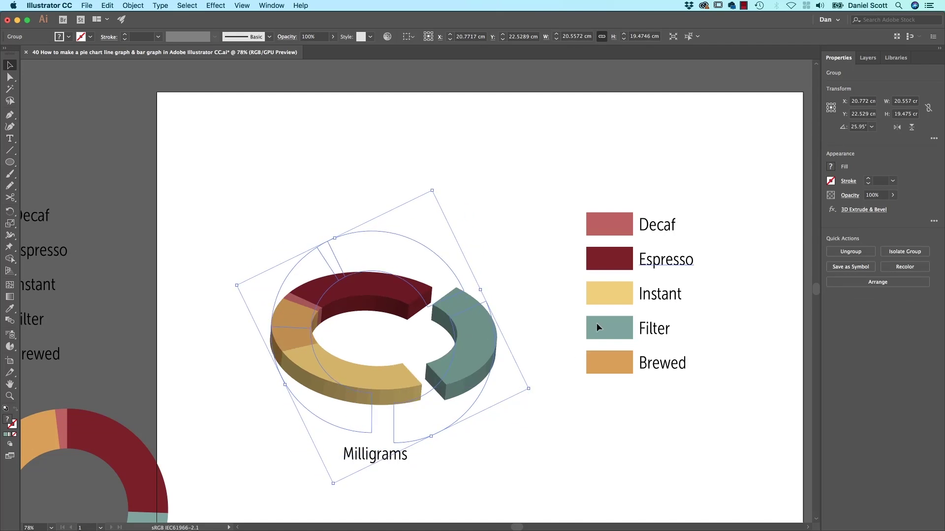
{"action": "left_click", "coordinate": [543, 452]}
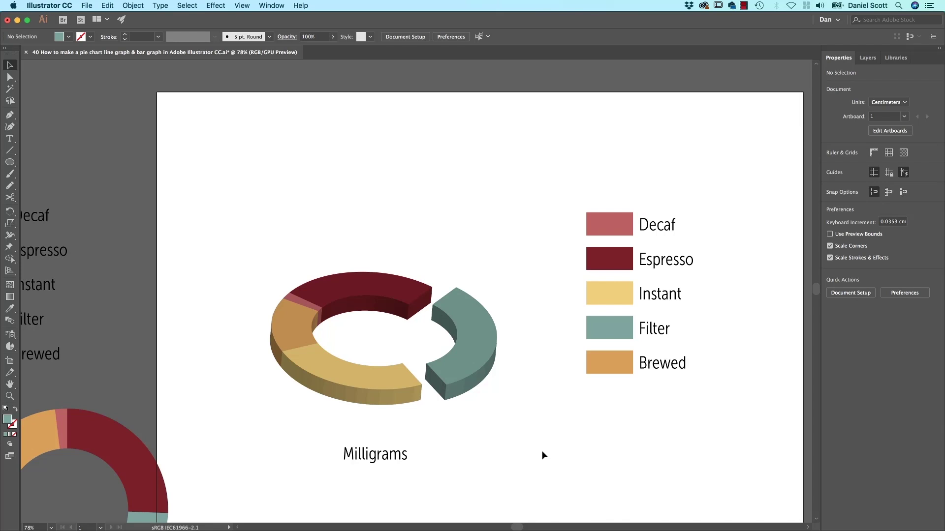
{"action": "scroll", "coordinate": [506, 355], "scroll_direction": "right", "scroll_amount": 15}
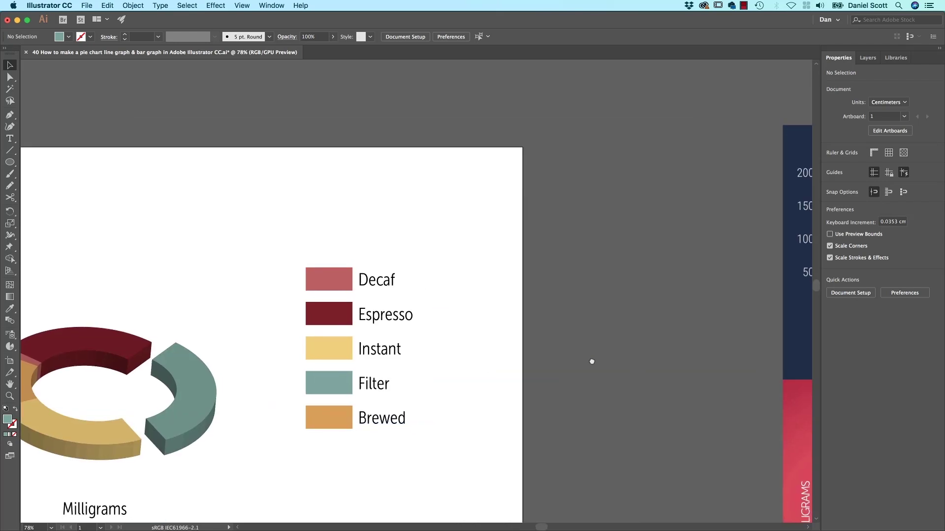
{"action": "scroll", "coordinate": [511, 347], "scroll_direction": "right", "scroll_amount": 10}
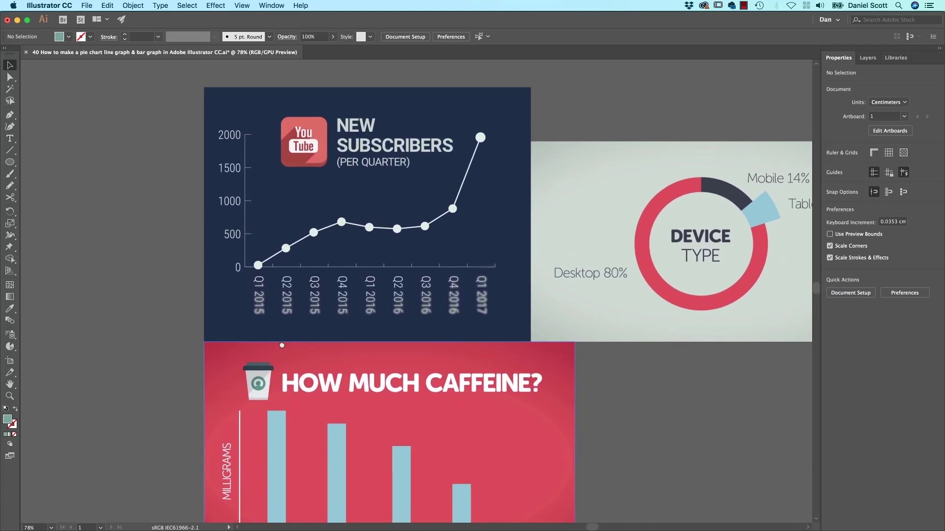
{"action": "scroll", "coordinate": [551, 442], "scroll_direction": "right", "scroll_amount": 5}
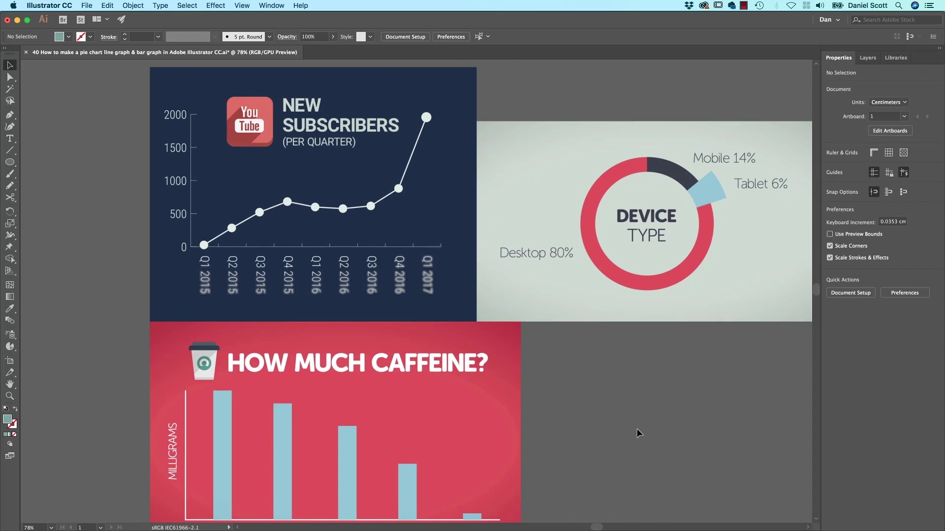
{"action": "scroll", "coordinate": [637, 433], "scroll_direction": "left", "scroll_amount": 15}
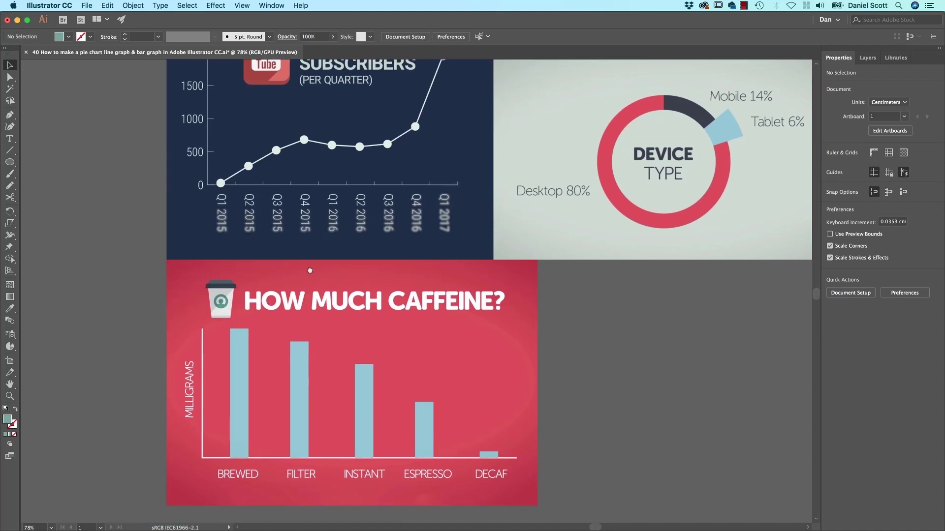
Scroll left in the browser to reach the #ProjectLincoln Adobe MAX 2017 Sneak Peeks video.
{"action": "scroll", "coordinate": [644, 354], "scroll_direction": "left", "scroll_amount": 5}
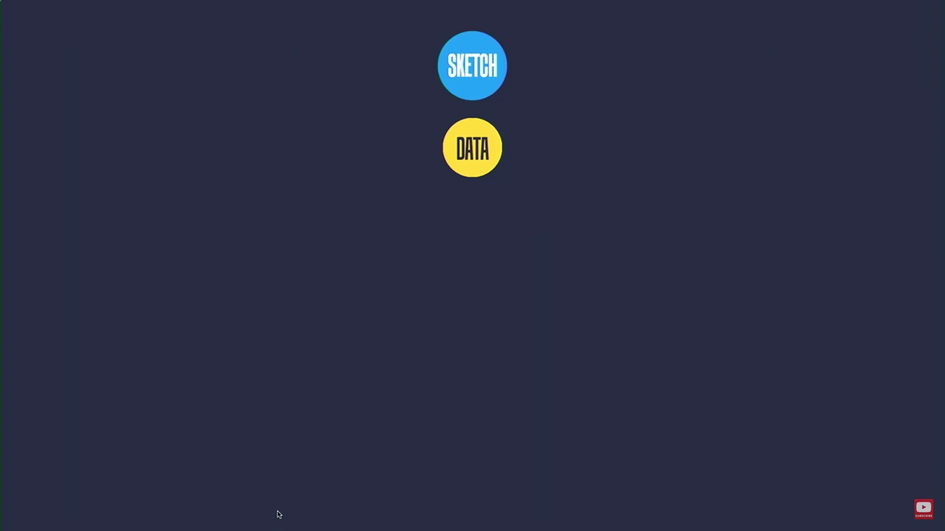
{"action": "key", "text": "Right"}
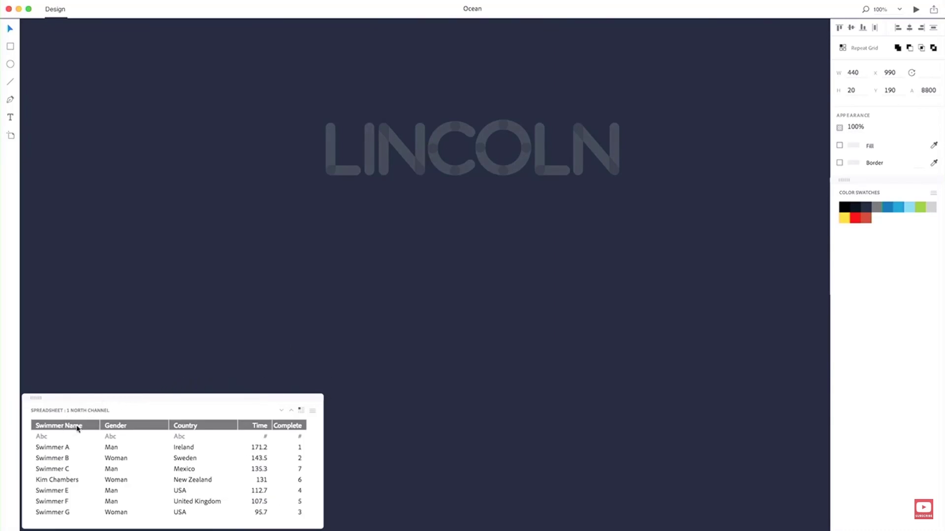
{"action": "left_click_drag", "start_coordinate": [91, 411], "coordinate": [191, 93]}
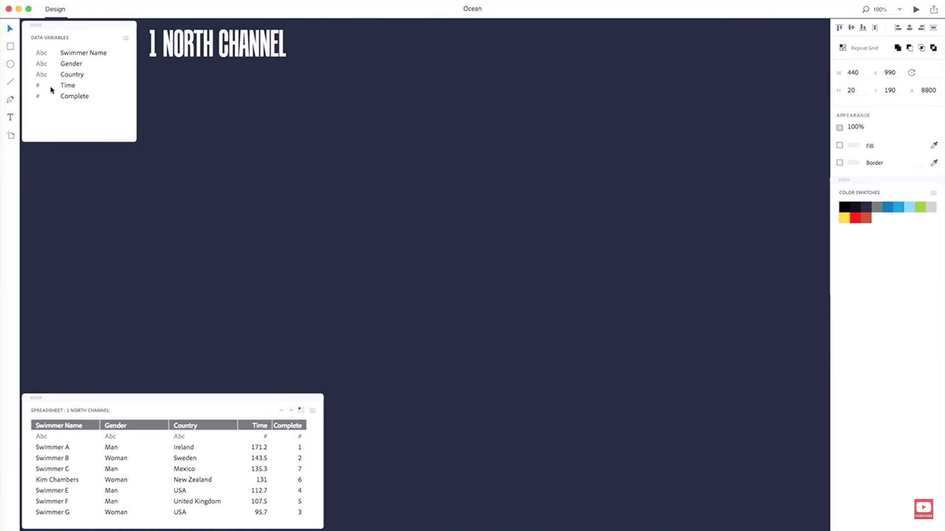
Draw a blue bar, repeat it into seven bars, and scale their widths to Time (0–171.2).
{"action": "left_click", "coordinate": [11, 48]}
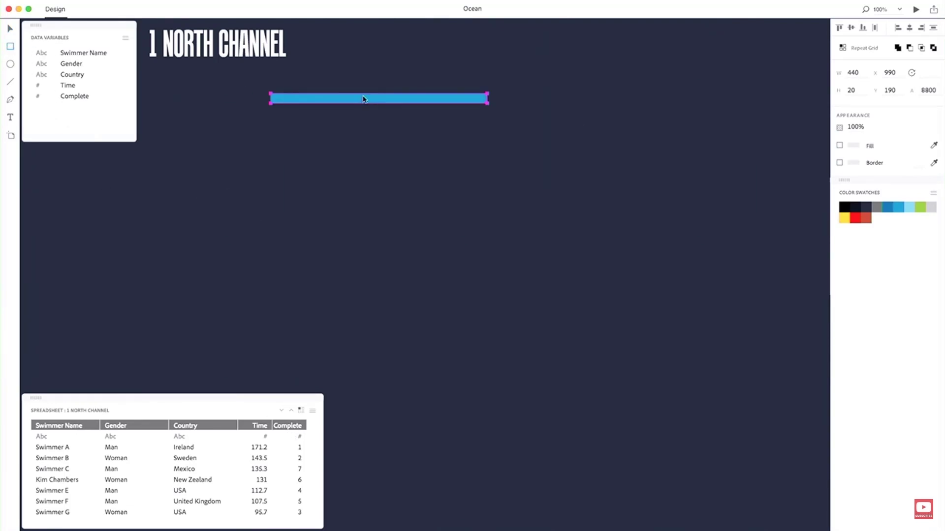
{"action": "left_click_drag", "start_coordinate": [433, 108], "coordinate": [595, 120]}
{"action": "left_click", "coordinate": [852, 50]}
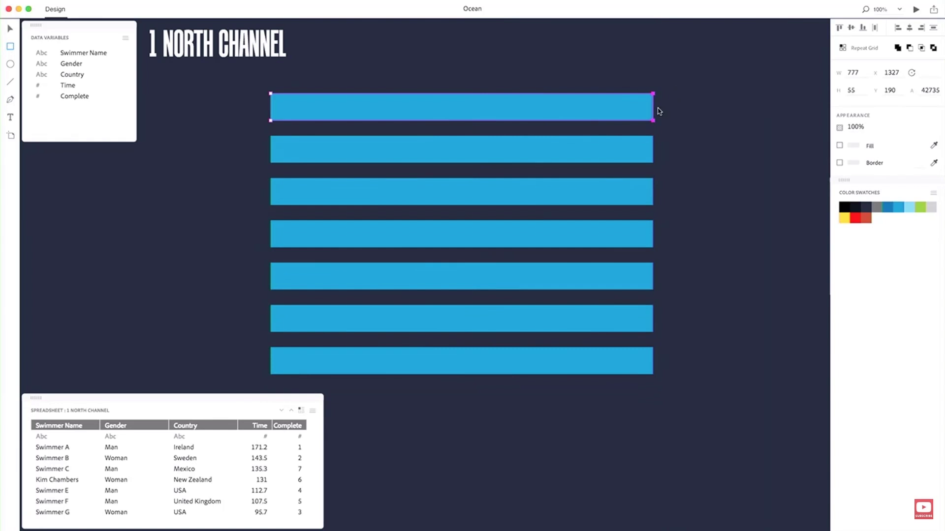
{"action": "left_click_drag", "start_coordinate": [653, 113], "coordinate": [565, 102]}
{"action": "left_click", "coordinate": [69, 87]}
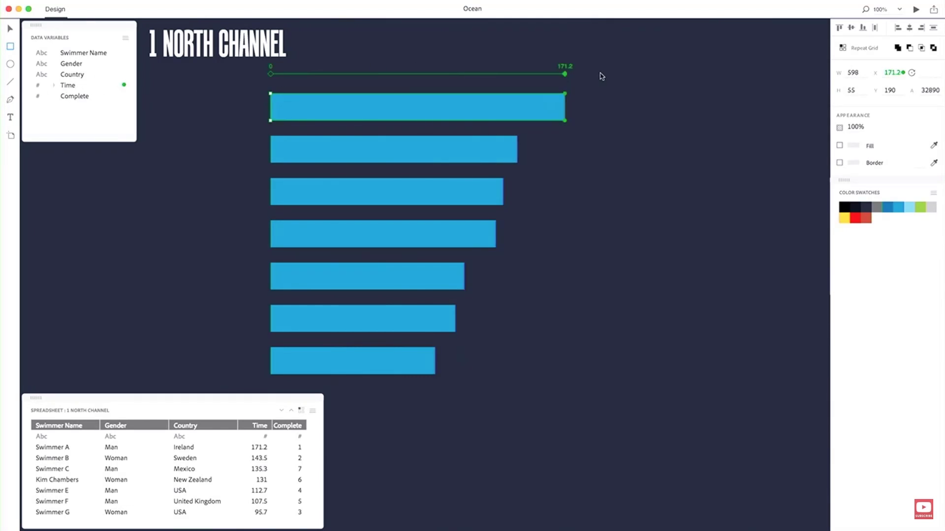
{"action": "left_click_drag", "start_coordinate": [565, 74], "coordinate": [613, 75]}
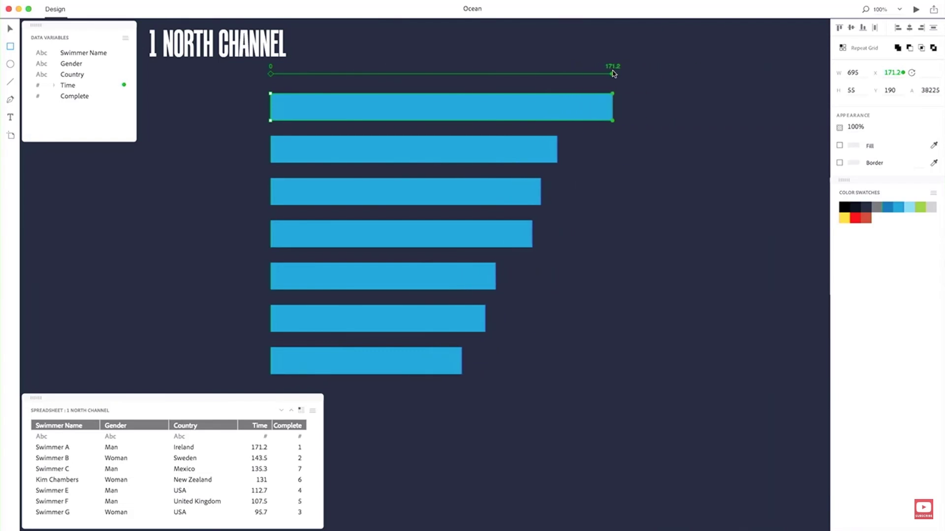
Add Swimmer Name labels left of the bars and Time labels such as 17h 03m on the right.
{"action": "left_click", "coordinate": [11, 119]}
{"action": "type", "text": "text"}
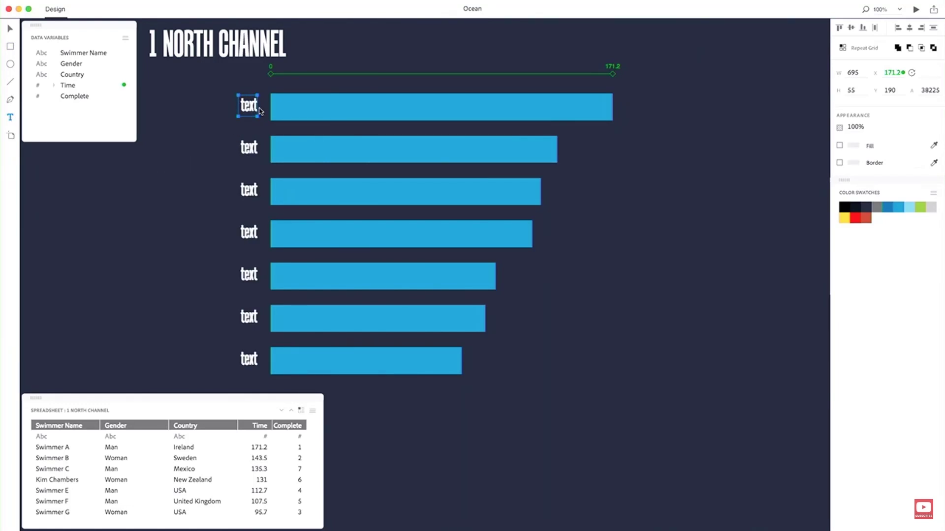
{"action": "left_click_drag", "start_coordinate": [252, 112], "coordinate": [247, 112]}
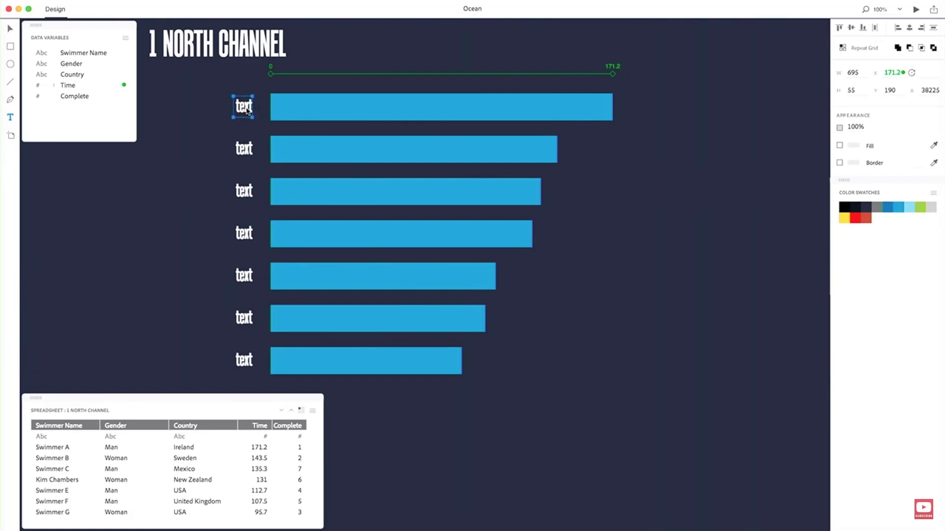
{"action": "left_click", "coordinate": [79, 55]}
{"action": "left_click_drag", "start_coordinate": [227, 114], "coordinate": [236, 114]}
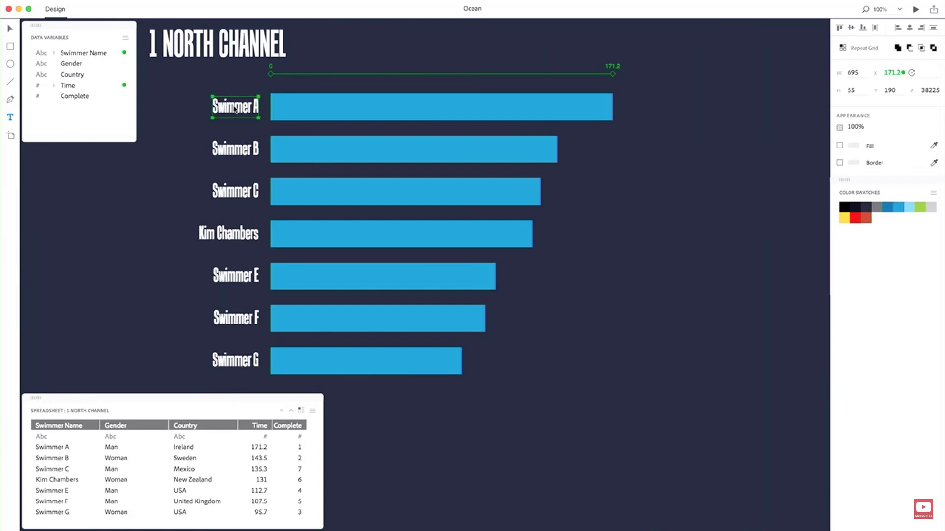
{"action": "left_click", "coordinate": [13, 117]}
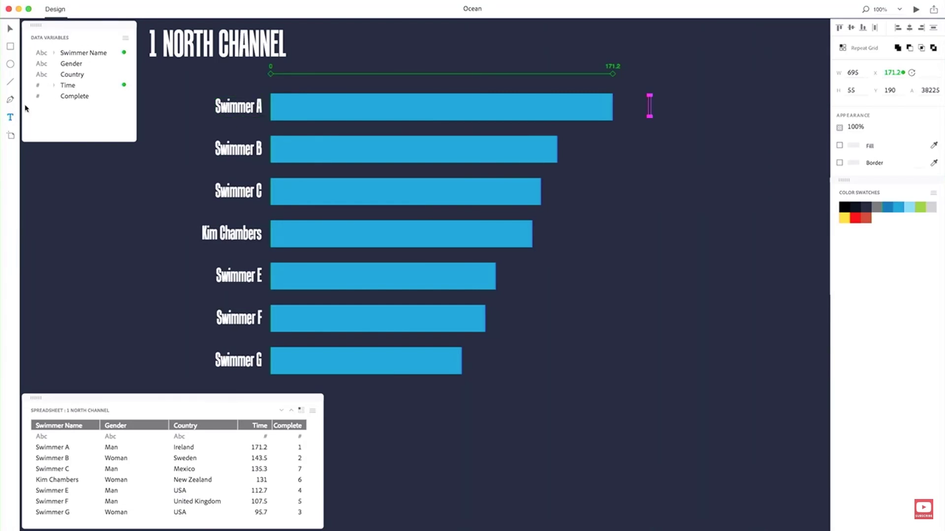
{"action": "left_click", "coordinate": [68, 89]}
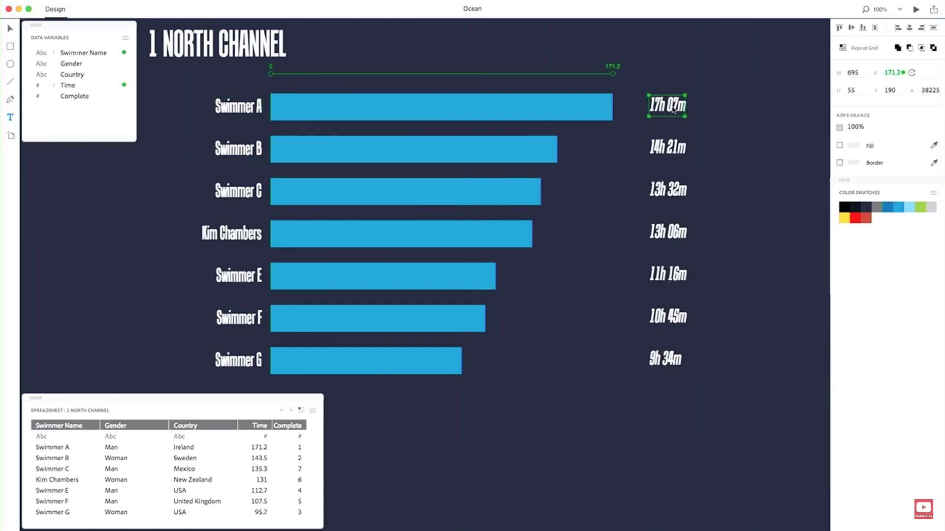
In the demo, shift the time labels right, add the Swimmer White Man symbol by the top bar, and link it to the bar end.
{"action": "left_click_drag", "start_coordinate": [680, 111], "coordinate": [723, 114]}
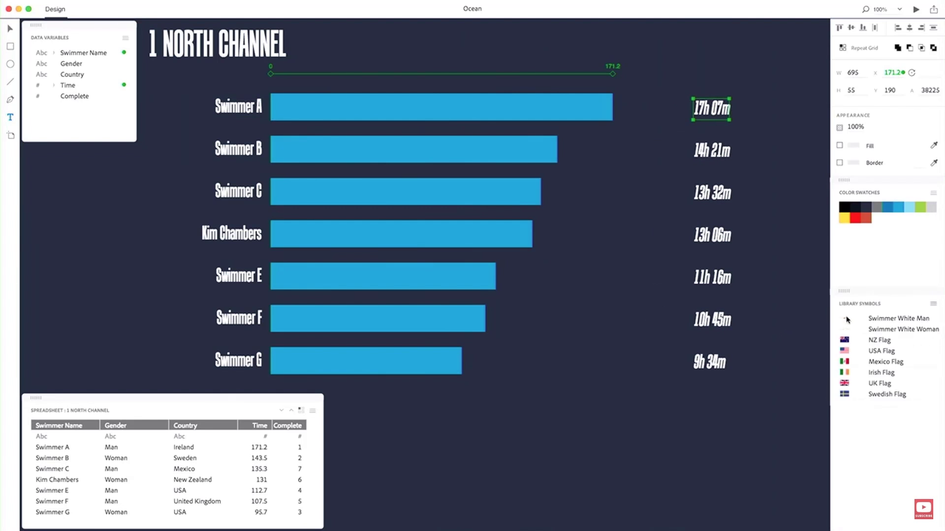
{"action": "left_click_drag", "start_coordinate": [609, 84], "coordinate": [659, 108]}
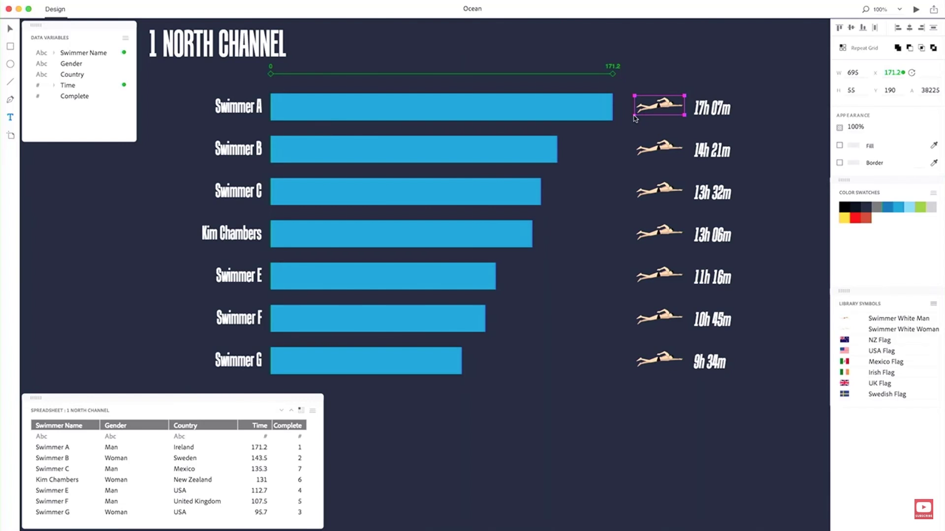
{"action": "left_click_drag", "start_coordinate": [634, 117], "coordinate": [595, 98]}
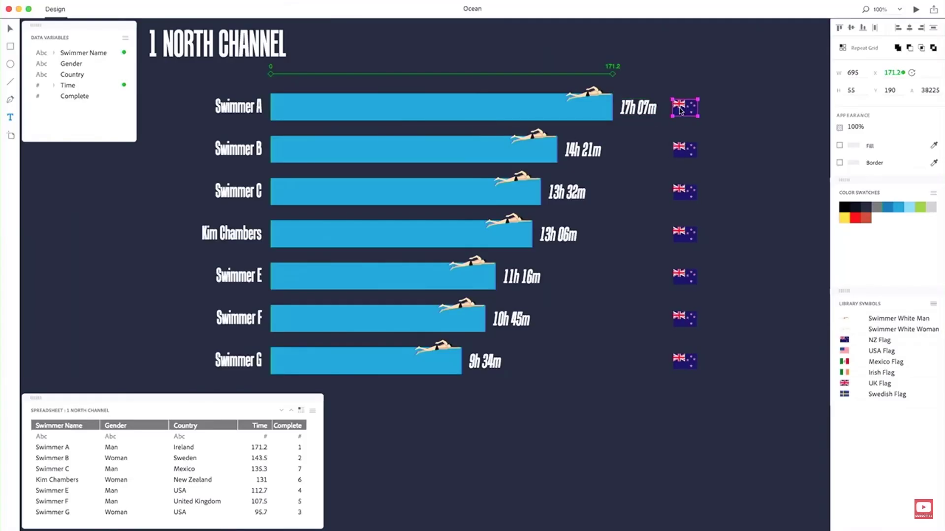
Link Swimmer A's flag to its bar end and bind Country to flag symbols, assigning Ireland's flag.
{"action": "left_click", "coordinate": [678, 109]}
{"action": "left_click_drag", "start_coordinate": [678, 109], "coordinate": [681, 109]}
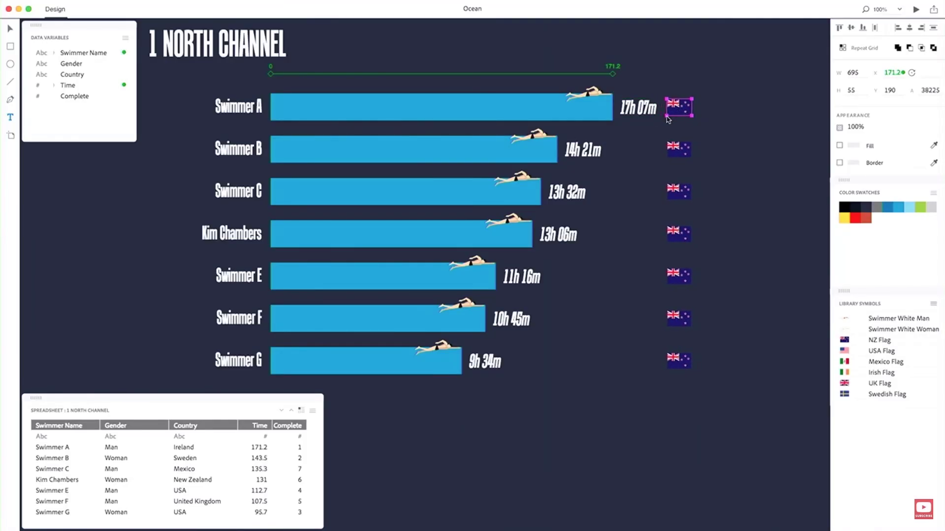
{"action": "left_click", "coordinate": [613, 94]}
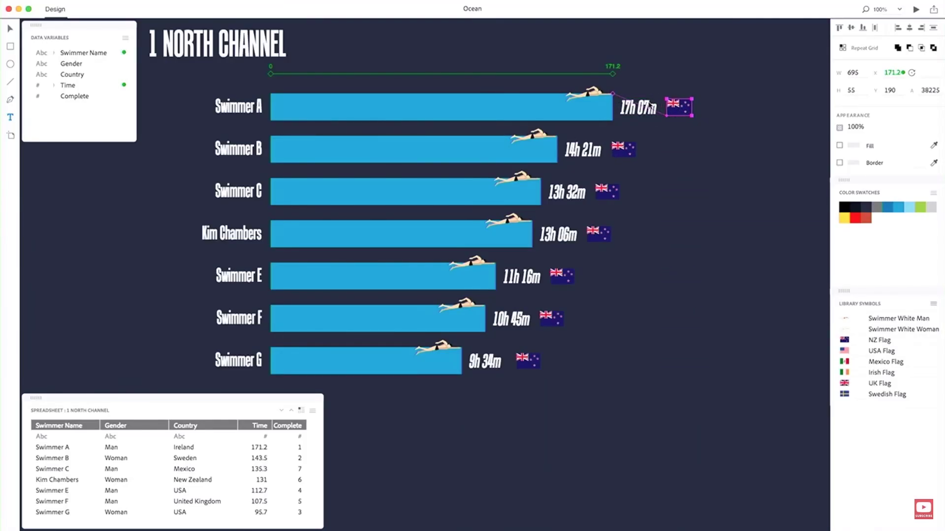
{"action": "left_click", "coordinate": [75, 77]}
{"action": "left_click", "coordinate": [42, 180]}
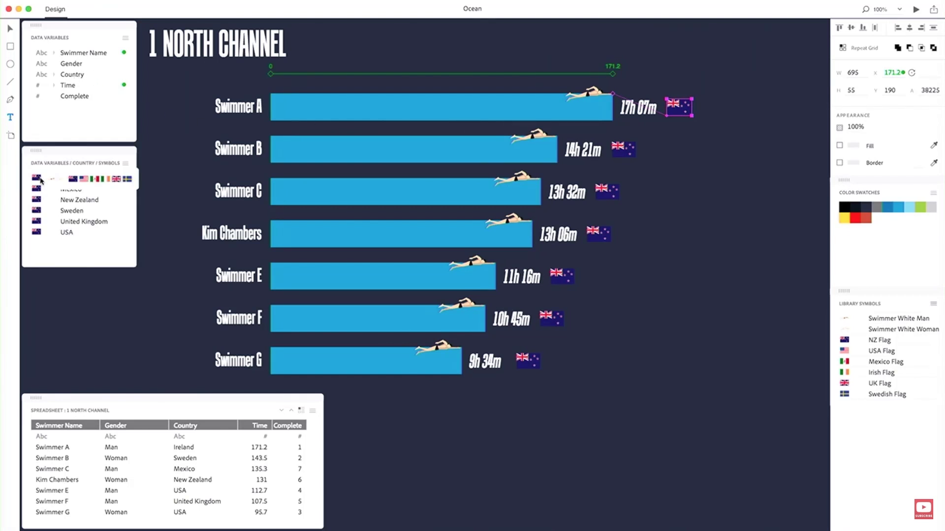
{"action": "left_click", "coordinate": [105, 181]}
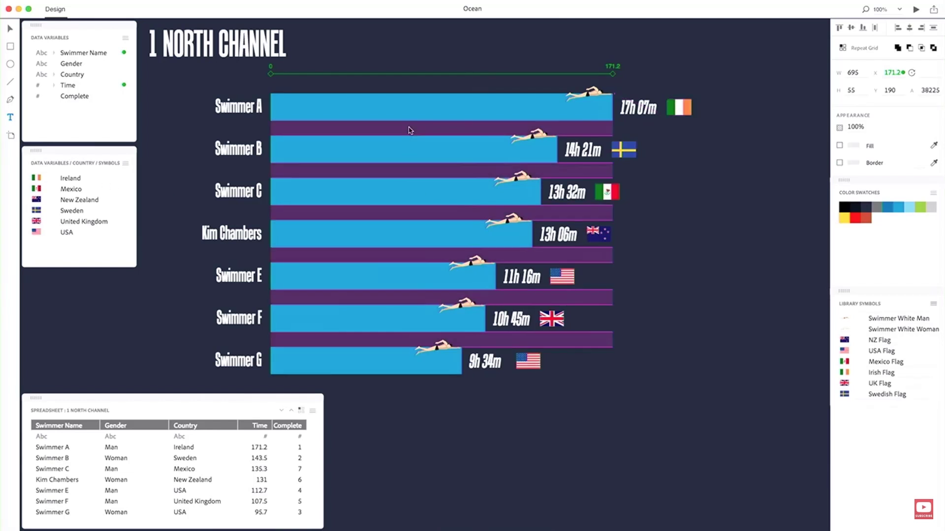
Tighten the row spacing and bind Gender to swimmer symbols, assigning the woman swimmer to Woman.
{"action": "left_click_drag", "start_coordinate": [408, 130], "coordinate": [408, 127]}
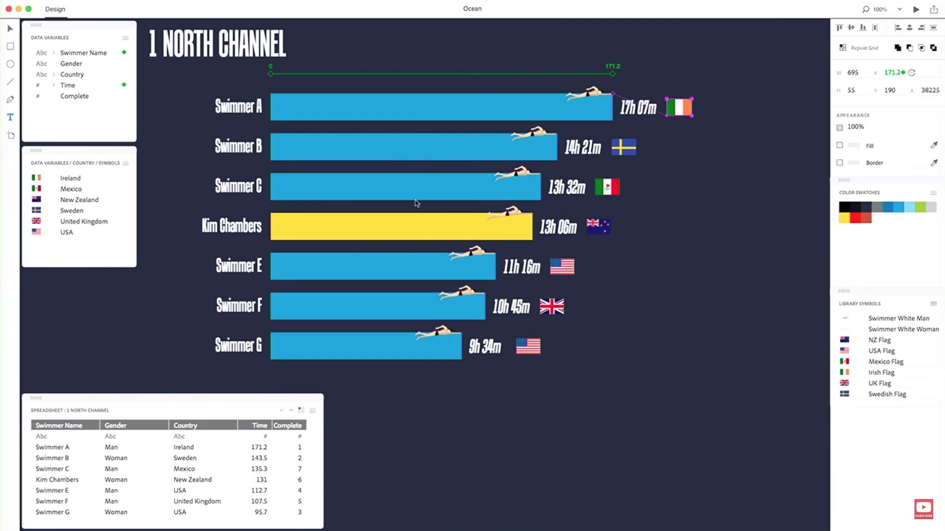
{"action": "left_click", "coordinate": [511, 215]}
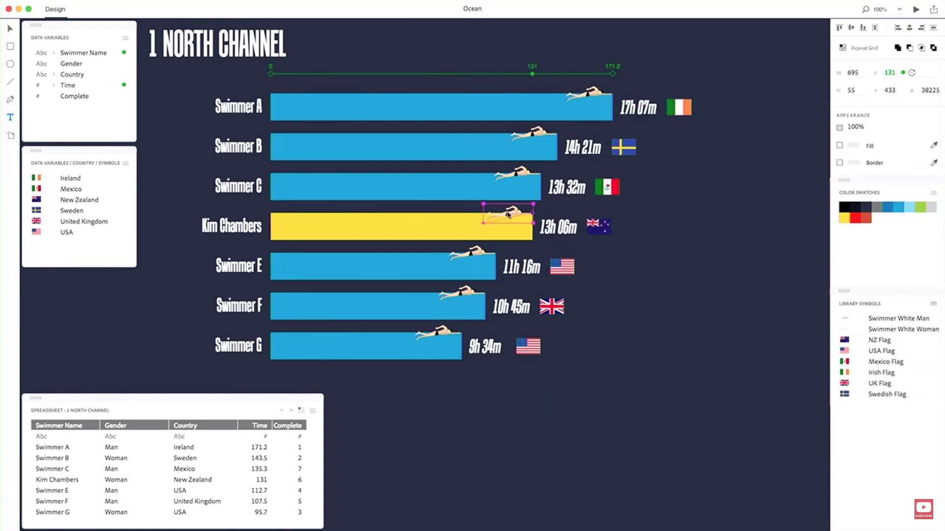
{"action": "left_click", "coordinate": [71, 65]}
{"action": "left_click", "coordinate": [37, 189]}
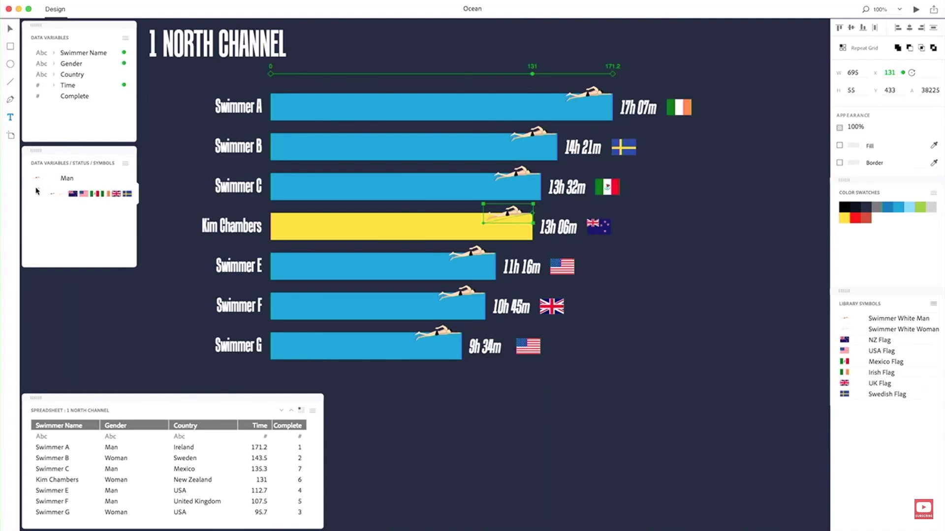
{"action": "left_click", "coordinate": [61, 196]}
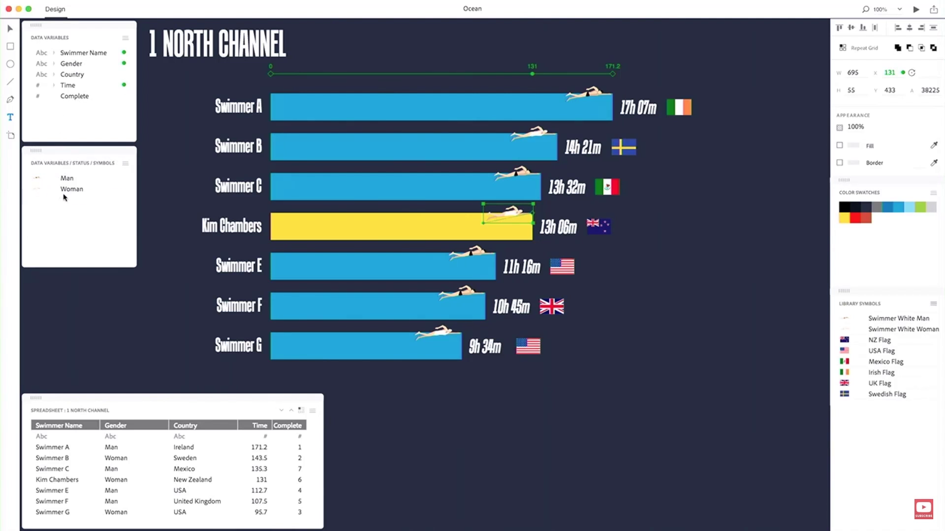
Make the swimmer bars thinner and closer, then drag the axis end marker to shrink all bars.
{"action": "left_click", "coordinate": [418, 127]}
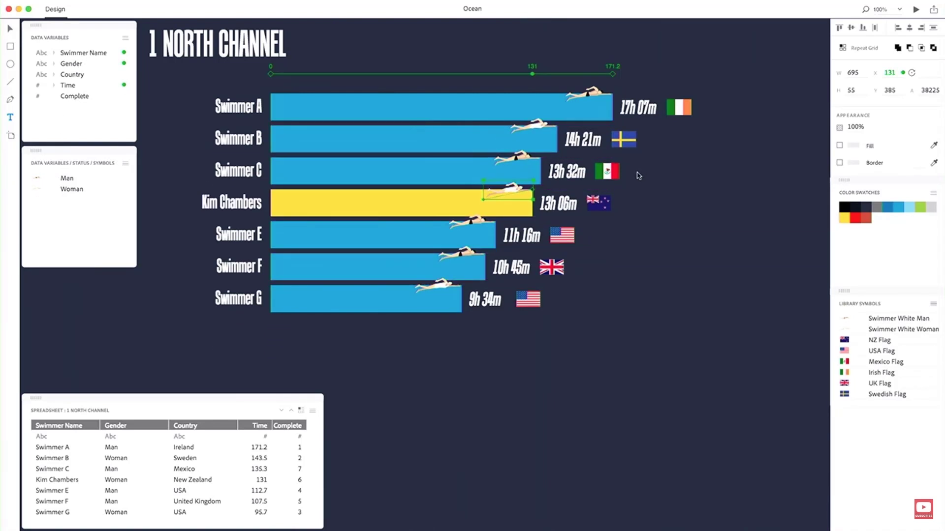
{"action": "left_click", "coordinate": [391, 122]}
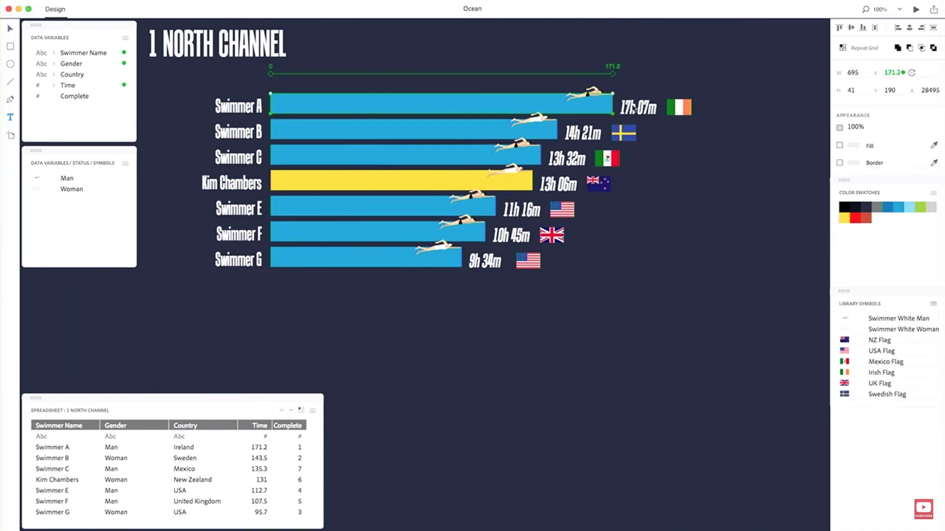
{"action": "left_click", "coordinate": [238, 111]}
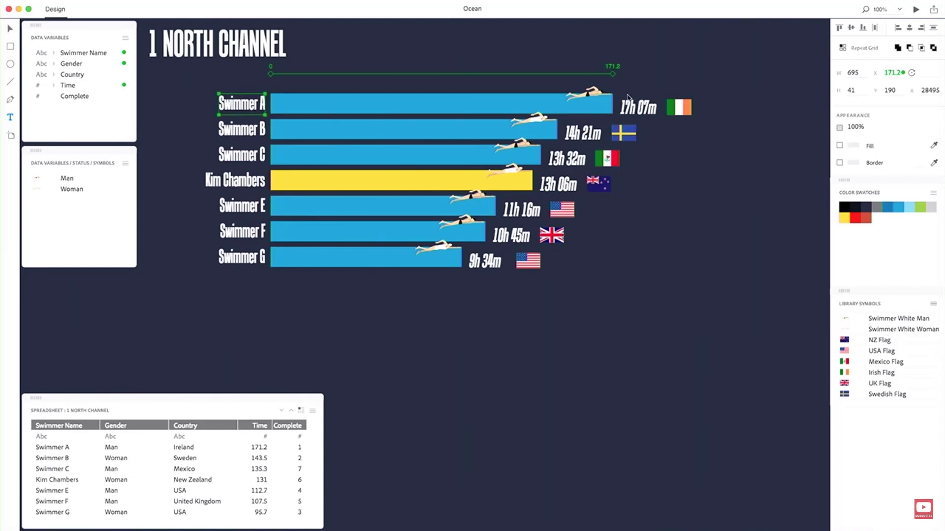
{"action": "left_click_drag", "start_coordinate": [614, 77], "coordinate": [605, 75]}
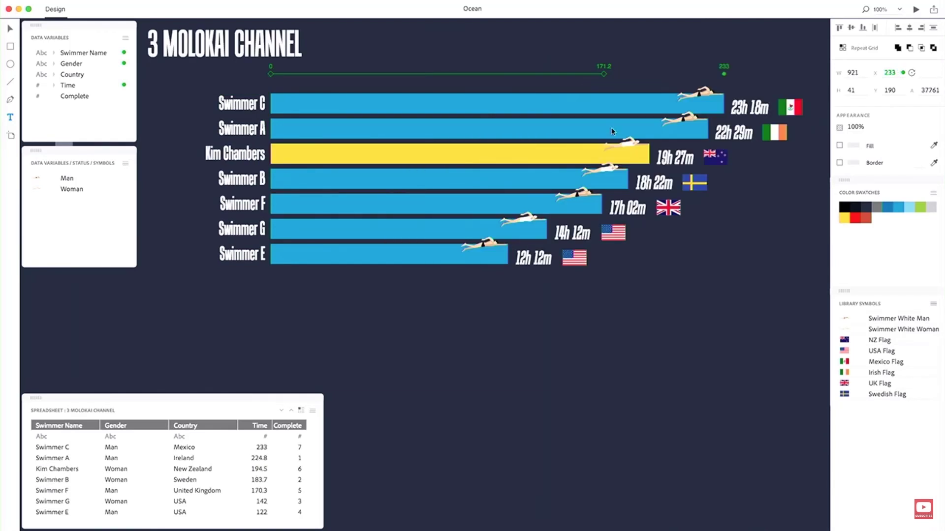
{"action": "left_click_drag", "start_coordinate": [603, 74], "coordinate": [558, 77]}
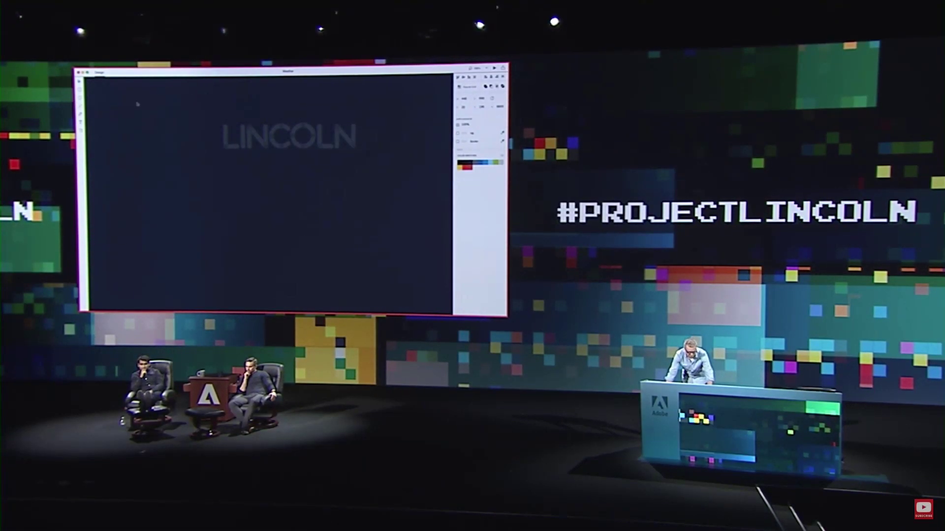
Show the Gibraltar temperature table with Low, High and Ave °C columns.
{"action": "key", "text": "super+d"}
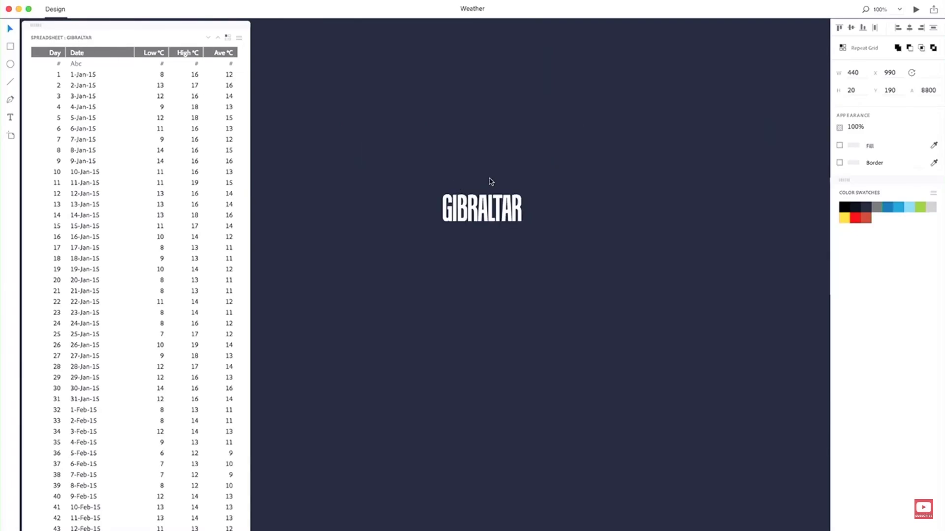
Hide the table, draw a rectangle bar, and bind its length to High °C starting at Low °C.
{"action": "key", "text": "Escape"}
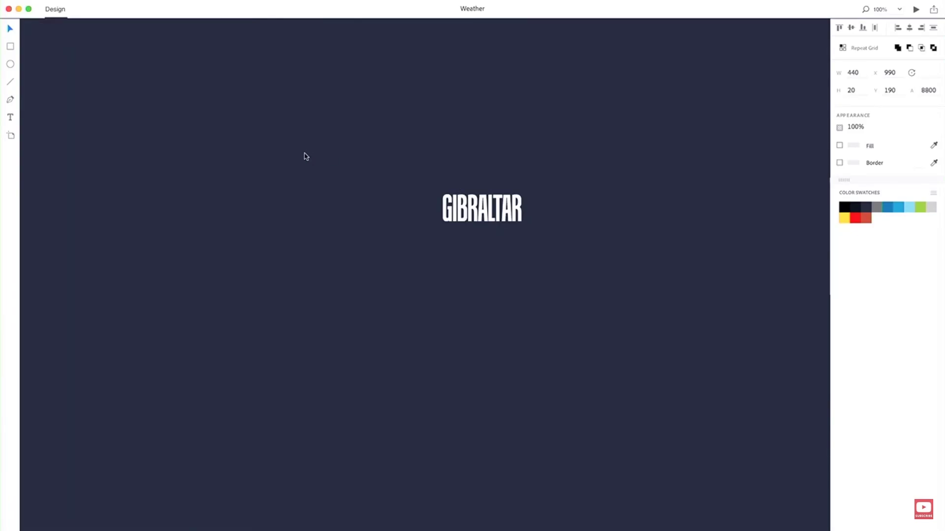
{"action": "key", "text": "super+shift+d"}
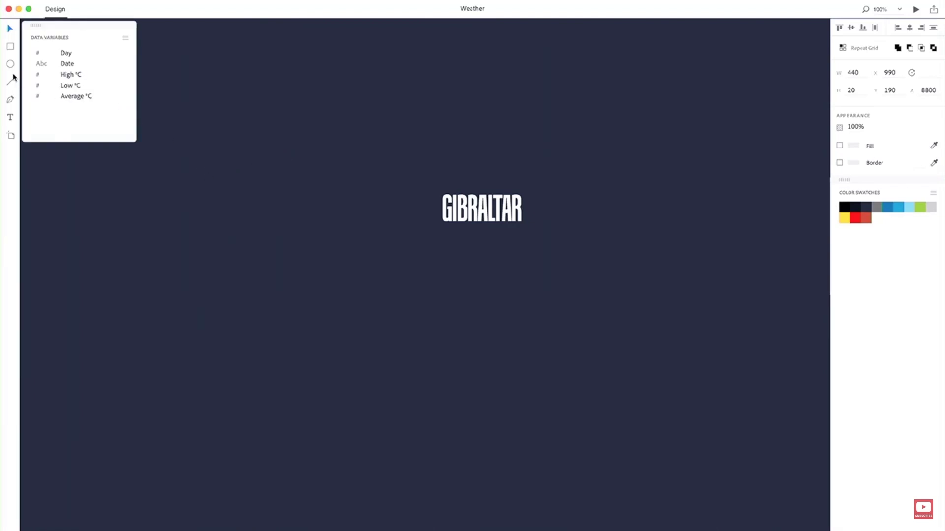
{"action": "left_click", "coordinate": [10, 46]}
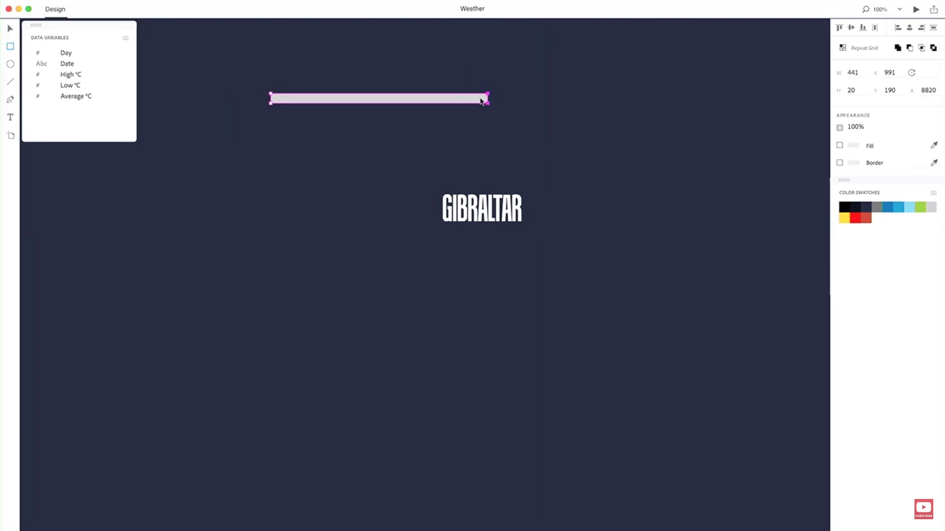
{"action": "left_click", "coordinate": [68, 75]}
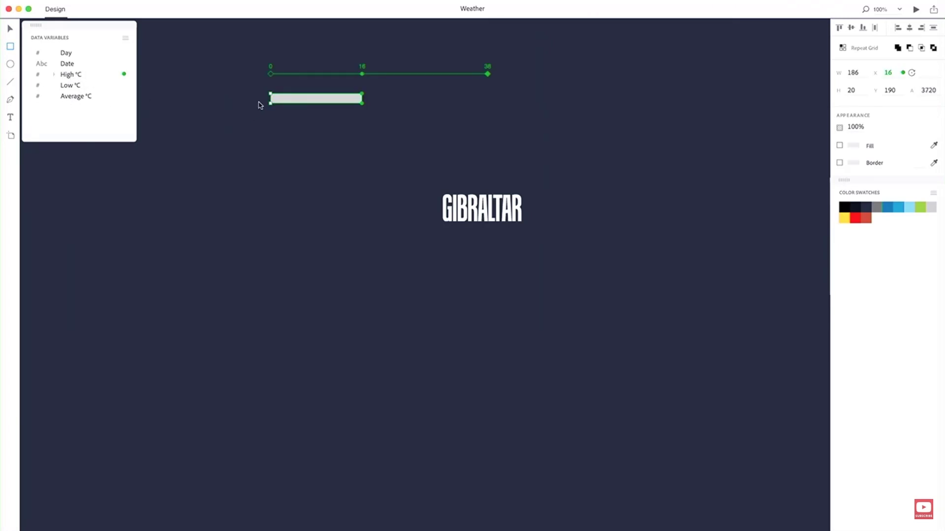
{"action": "left_click", "coordinate": [71, 86]}
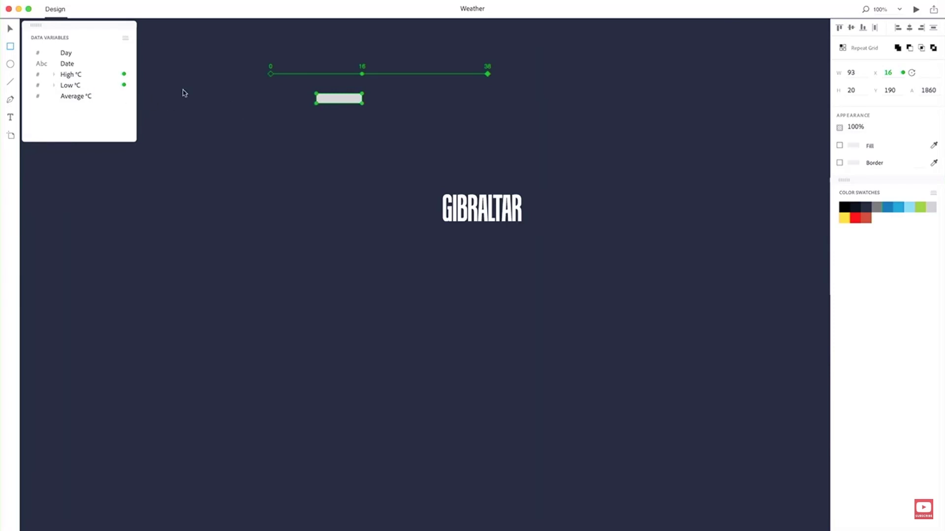
Repeat the bar for every day, close the gaps, colour by Average °C, and thin bars into lines.
{"action": "left_click", "coordinate": [860, 50]}
{"action": "left_click_drag", "start_coordinate": [350, 119], "coordinate": [345, 101]}
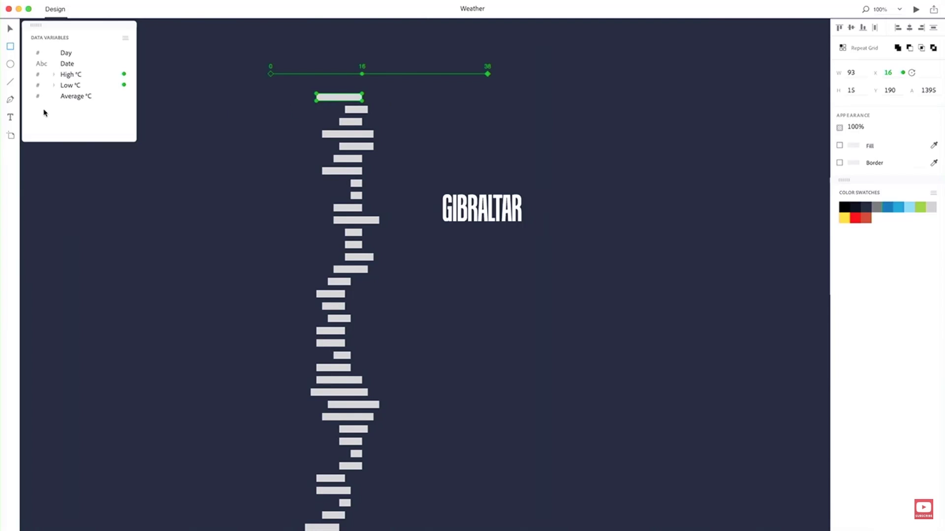
{"action": "left_click", "coordinate": [78, 98]}
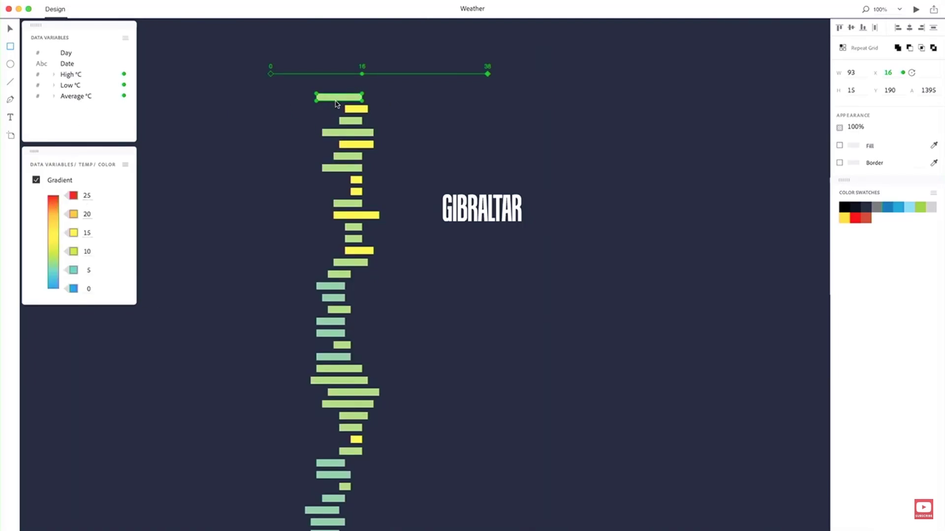
{"action": "left_click_drag", "start_coordinate": [336, 101], "coordinate": [336, 96]}
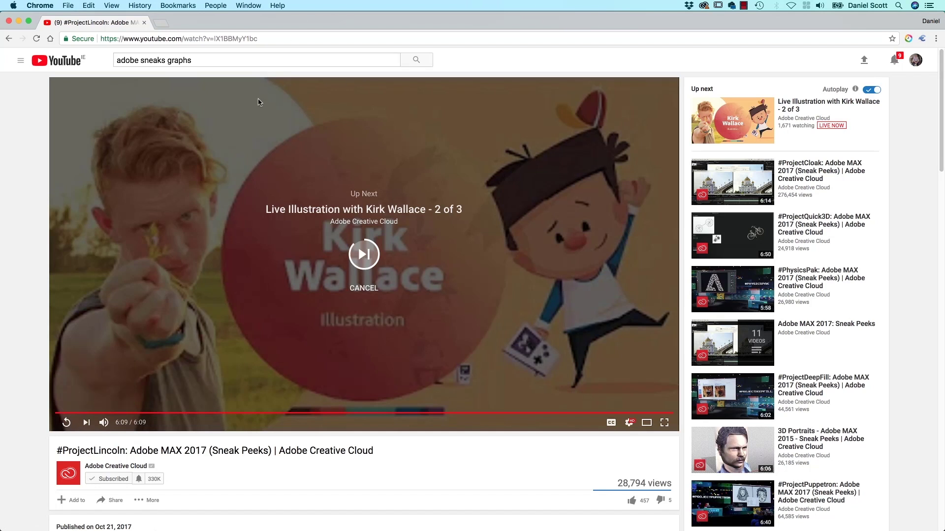
Close the YouTube window and return to the Illustrator 3D coffee doughnut chart.
{"action": "left_click", "coordinate": [145, 23]}
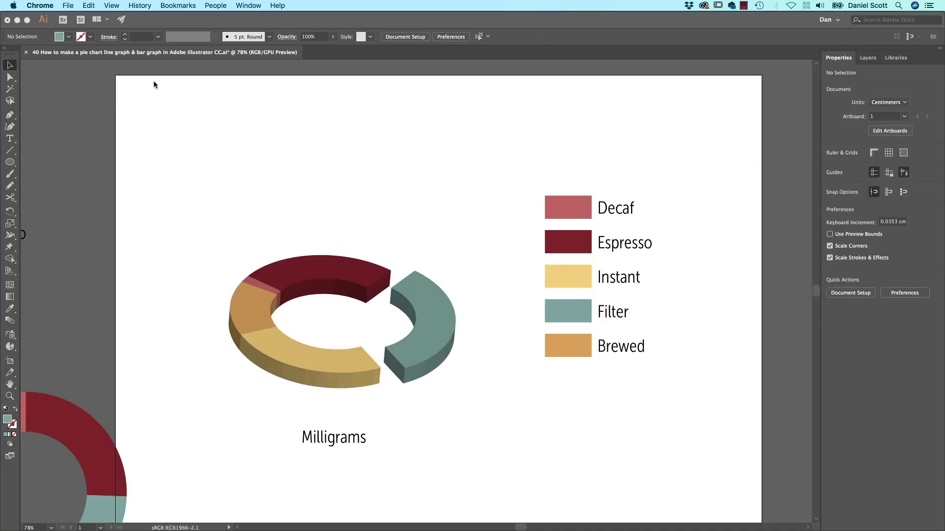
{"action": "left_click", "coordinate": [182, 122]}
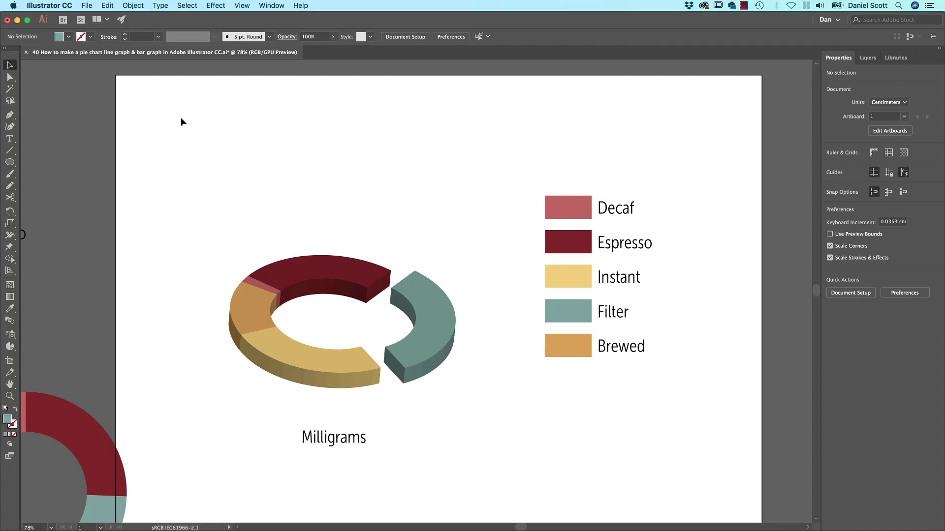